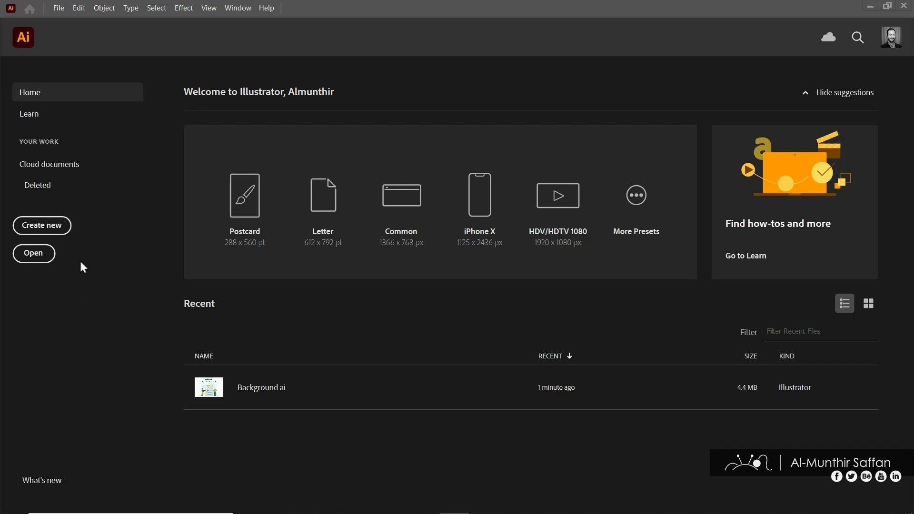
Create a new blank 2000 × 2000 px document from the Home screen
{"action": "left_click", "coordinate": [62, 229]}
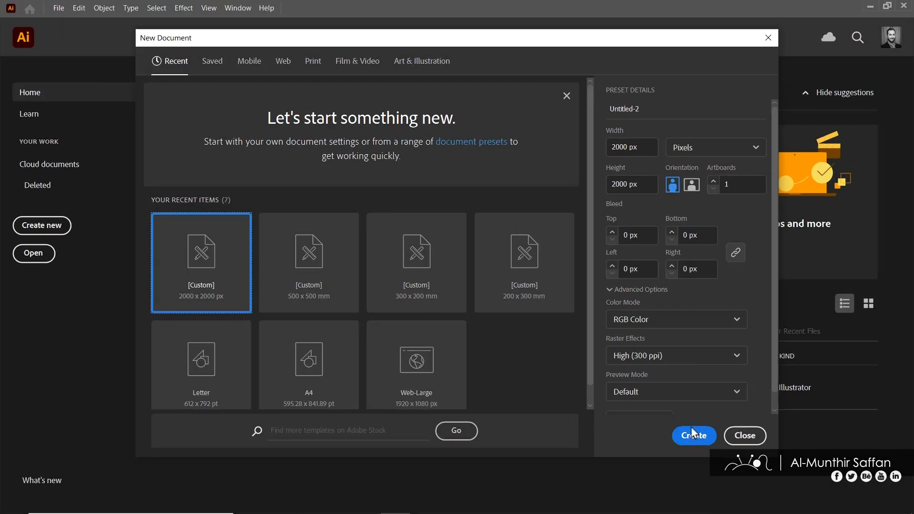
{"action": "left_click", "coordinate": [694, 437]}
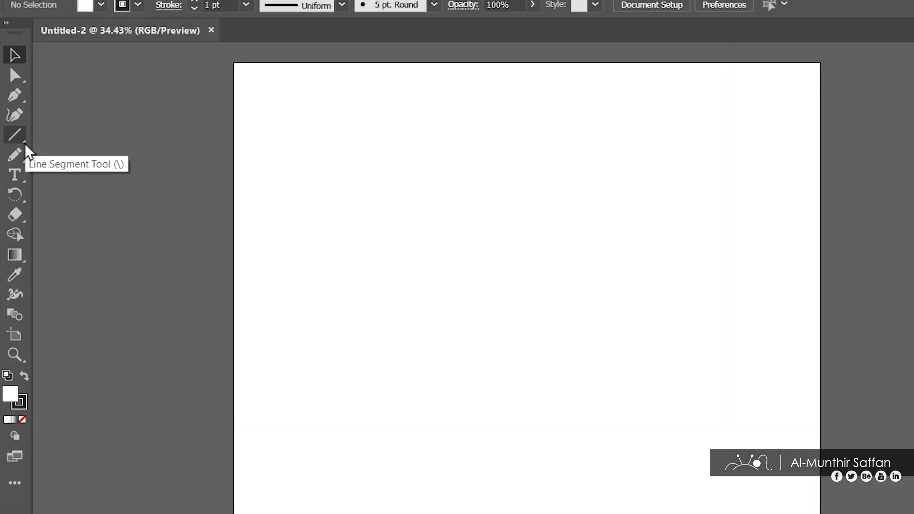
Try the toolbar's line, brush and shape tools, then settle on the Ellipse Tool
{"action": "left_click", "coordinate": [24, 144]}
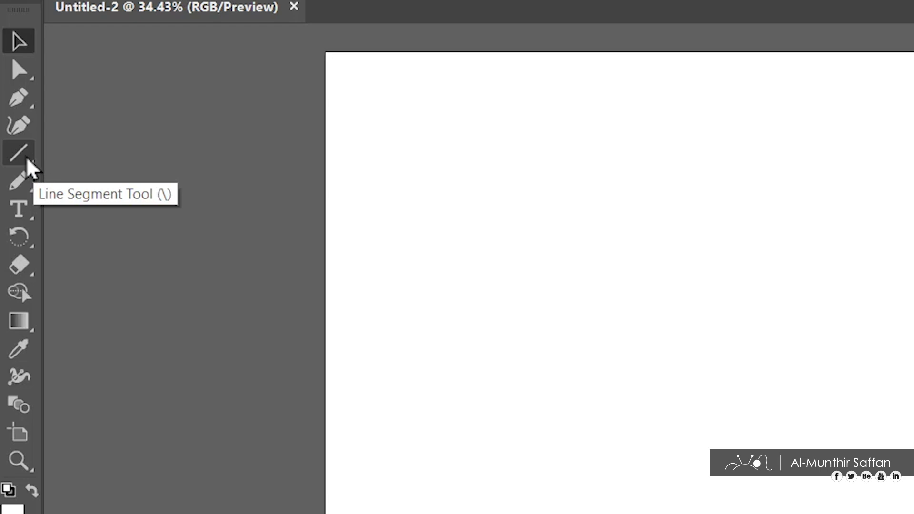
{"action": "left_click", "coordinate": [27, 159]}
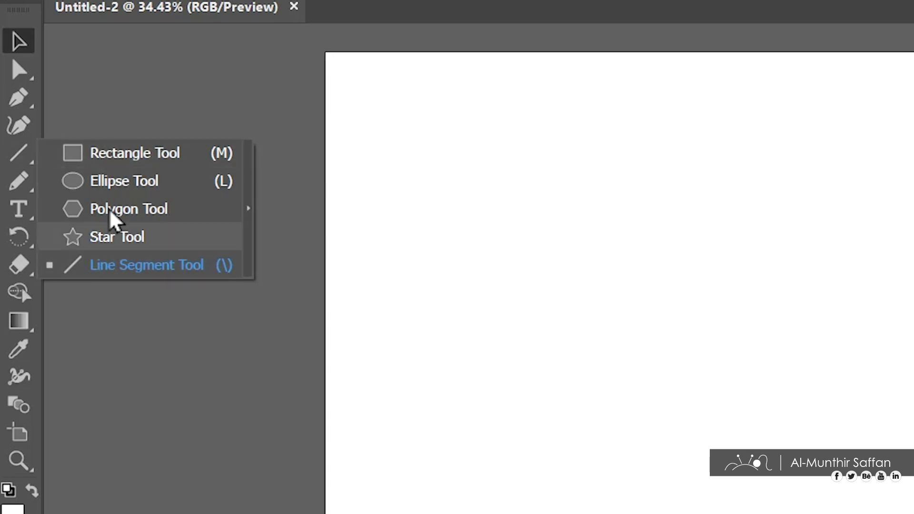
{"action": "left_click", "coordinate": [27, 188]}
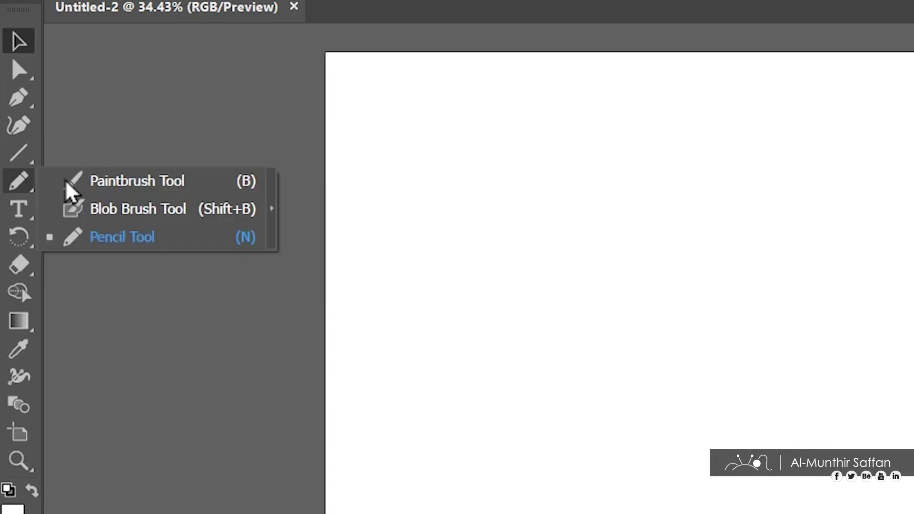
{"action": "key", "text": "b"}
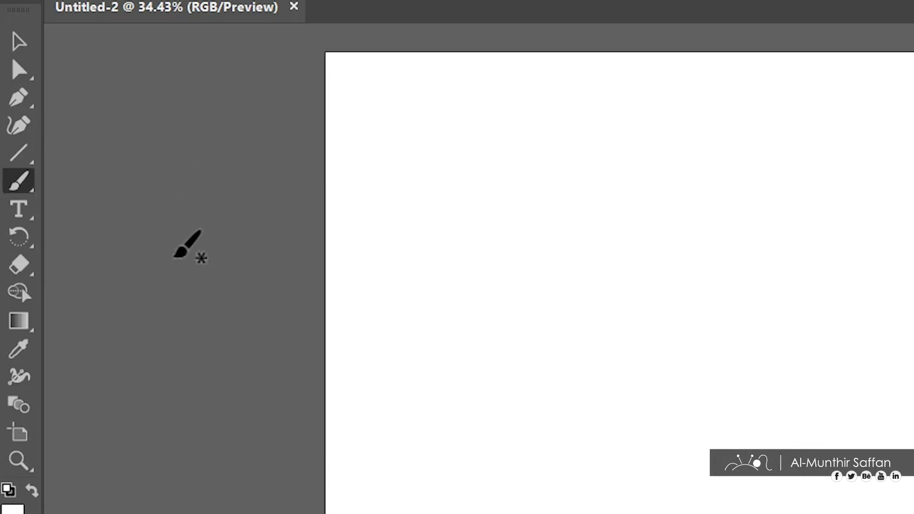
{"action": "left_click", "coordinate": [21, 161]}
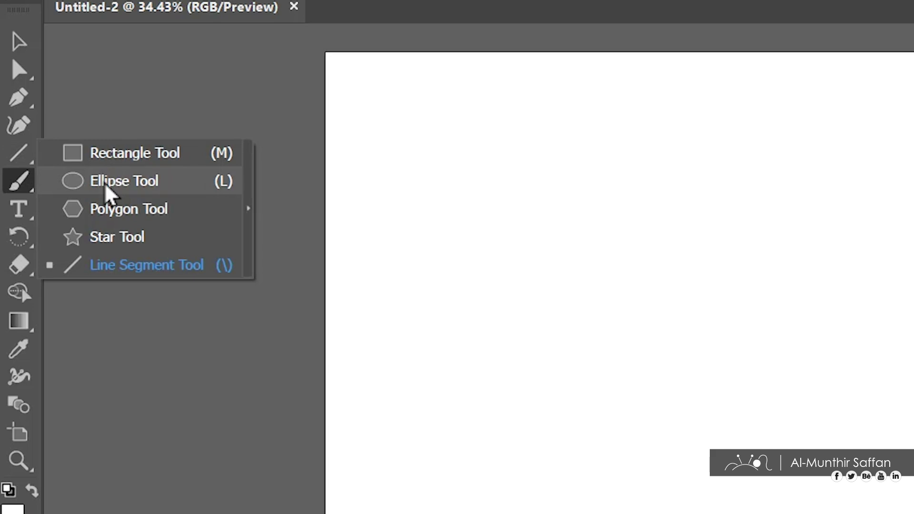
{"action": "left_click", "coordinate": [105, 187]}
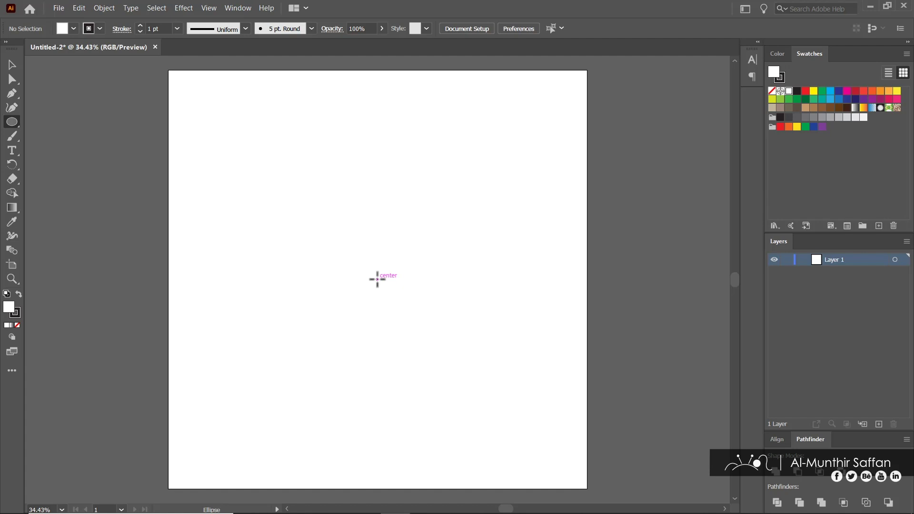
Shift+Alt-drag from the artboard centre to draw an 1806 px circle
{"action": "mouse_move", "coordinate": [378, 280]}
{"action": "left_mouse_down"}
{"action": "mouse_move", "coordinate": [474, 369]}
{"action": "mouse_move", "coordinate": [480, 358]}
{"action": "mouse_move", "coordinate": [419, 224]}
{"action": "mouse_move", "coordinate": [398, 153]}
{"action": "mouse_move", "coordinate": [443, 147]}
{"action": "mouse_move", "coordinate": [529, 189]}
{"action": "mouse_move", "coordinate": [486, 355]}
{"action": "mouse_move", "coordinate": [342, 310]}
{"action": "mouse_move", "coordinate": [387, 123]}
{"action": "mouse_move", "coordinate": [455, 208]}
{"action": "mouse_move", "coordinate": [414, 247]}
{"action": "mouse_move", "coordinate": [518, 161]}
{"action": "mouse_move", "coordinate": [394, 265]}
{"action": "mouse_move", "coordinate": [524, 109]}
{"action": "mouse_move", "coordinate": [410, 206]}
{"action": "mouse_move", "coordinate": [404, 286]}
{"action": "mouse_move", "coordinate": [381, 277]}
{"action": "mouse_move", "coordinate": [440, 353]}
{"action": "mouse_move", "coordinate": [429, 300]}
{"action": "mouse_move", "coordinate": [441, 294]}
{"action": "mouse_move", "coordinate": [348, 275]}
{"action": "mouse_move", "coordinate": [433, 310]}
{"action": "mouse_move", "coordinate": [342, 236]}
{"action": "mouse_move", "coordinate": [408, 308]}
{"action": "mouse_move", "coordinate": [408, 298]}
{"action": "mouse_move", "coordinate": [361, 327]}
{"action": "mouse_move", "coordinate": [339, 225]}
{"action": "mouse_move", "coordinate": [431, 152]}
{"action": "mouse_move", "coordinate": [520, 149]}
{"action": "mouse_move", "coordinate": [459, 314]}
{"action": "mouse_move", "coordinate": [415, 339]}
{"action": "mouse_move", "coordinate": [367, 291]}
{"action": "mouse_move", "coordinate": [290, 157]}
{"action": "mouse_move", "coordinate": [347, 110]}
{"action": "mouse_move", "coordinate": [524, 108]}
{"action": "mouse_move", "coordinate": [420, 198]}
{"action": "mouse_move", "coordinate": [399, 230]}
{"action": "mouse_move", "coordinate": [527, 114]}
{"action": "mouse_move", "coordinate": [443, 198]}
{"action": "mouse_move", "coordinate": [490, 162]}
{"action": "mouse_move", "coordinate": [491, 138]}
{"action": "mouse_move", "coordinate": [516, 109]}
{"action": "mouse_move", "coordinate": [473, 153]}
{"action": "mouse_move", "coordinate": [461, 149]}
{"action": "mouse_move", "coordinate": [454, 127]}
{"action": "mouse_move", "coordinate": [504, 109]}
{"action": "mouse_move", "coordinate": [483, 153]}
{"action": "mouse_move", "coordinate": [439, 143]}
{"action": "mouse_move", "coordinate": [439, 98]}
{"action": "mouse_move", "coordinate": [474, 93]}
{"action": "mouse_move", "coordinate": [489, 108]}
{"action": "mouse_move", "coordinate": [483, 149]}
{"action": "mouse_move", "coordinate": [469, 151]}
{"action": "mouse_move", "coordinate": [490, 104]}
{"action": "mouse_move", "coordinate": [447, 145]}
{"action": "mouse_move", "coordinate": [477, 94]}
{"action": "mouse_move", "coordinate": [477, 146]}
{"action": "mouse_move", "coordinate": [520, 149]}
{"action": "mouse_move", "coordinate": [459, 312]}
{"action": "mouse_move", "coordinate": [394, 326]}
{"action": "mouse_move", "coordinate": [287, 147]}
{"action": "mouse_move", "coordinate": [459, 108]}
{"action": "mouse_move", "coordinate": [518, 110]}
{"action": "mouse_move", "coordinate": [552, 102]}
{"action": "mouse_move", "coordinate": [557, 90]}
{"action": "left_mouse_up"}
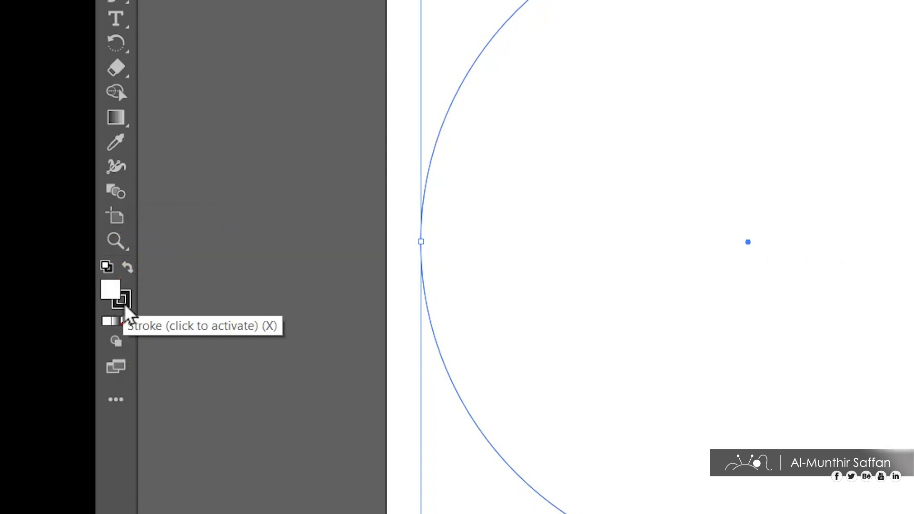
Try a brown fill and a pink-red outline for the circle in the colour picker
{"action": "left_click", "coordinate": [125, 307]}
{"action": "left_click", "coordinate": [109, 293]}
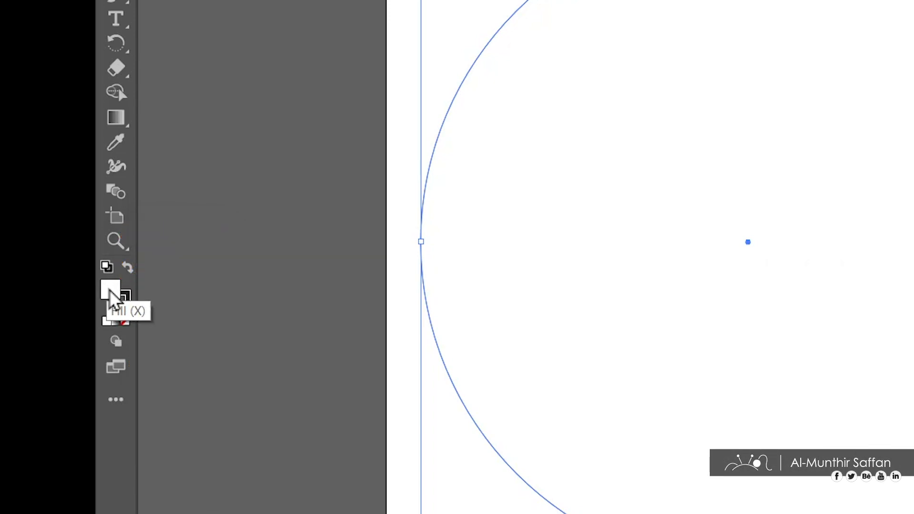
{"action": "double_click", "coordinate": [113, 297]}
{"action": "left_click", "coordinate": [728, 179]}
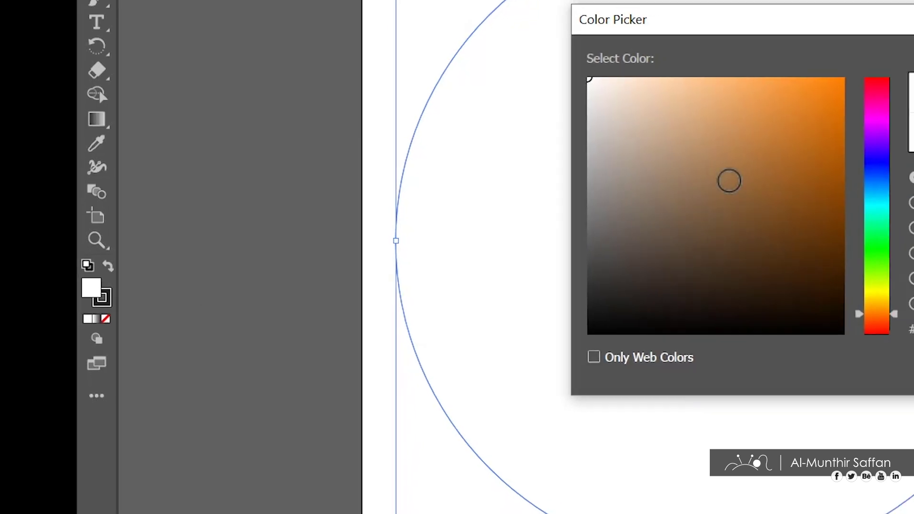
{"action": "left_click", "coordinate": [878, 97]}
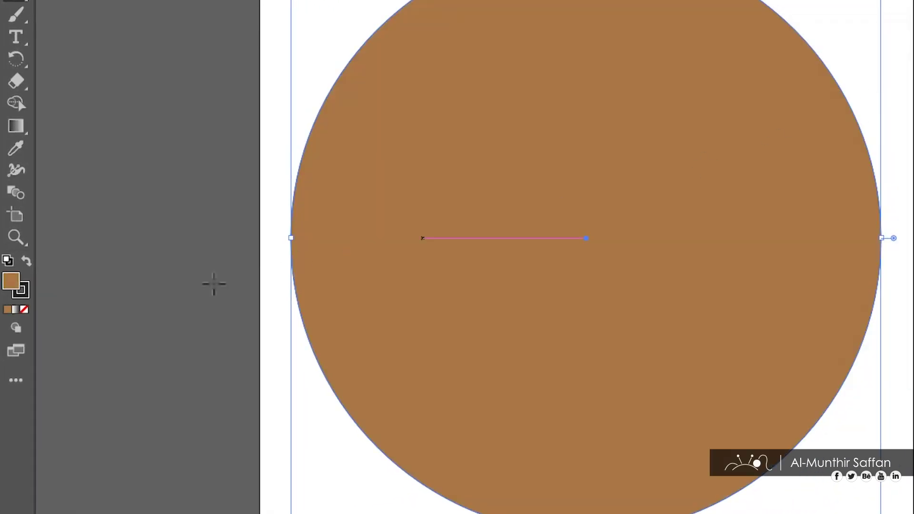
{"action": "double_click", "coordinate": [24, 294]}
{"action": "left_click", "coordinate": [676, 116]}
{"action": "left_click", "coordinate": [904, 97]}
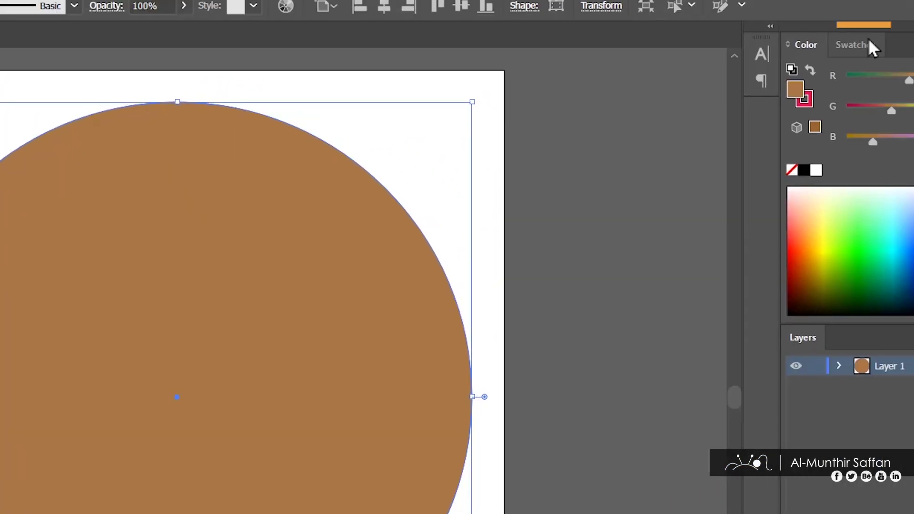
Fill the circle with orange from the Swatches panel
{"action": "left_click", "coordinate": [775, 81]}
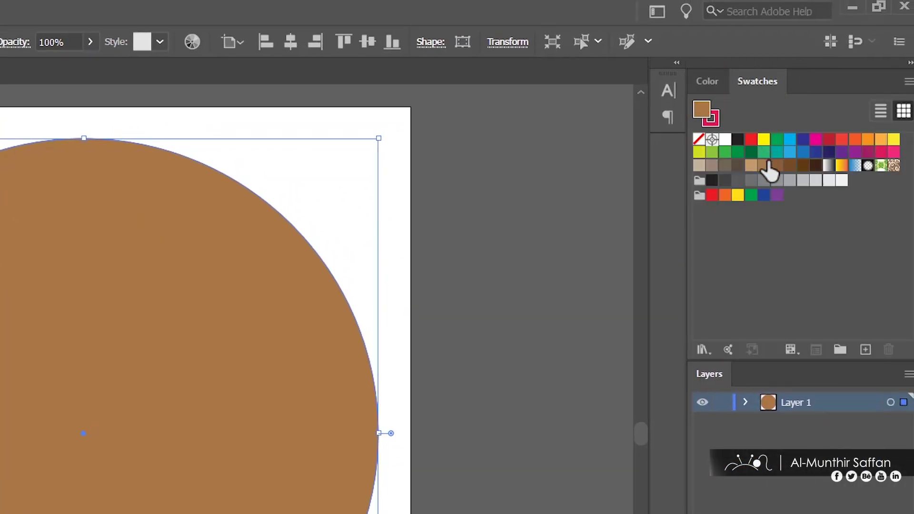
{"action": "left_click", "coordinate": [788, 164]}
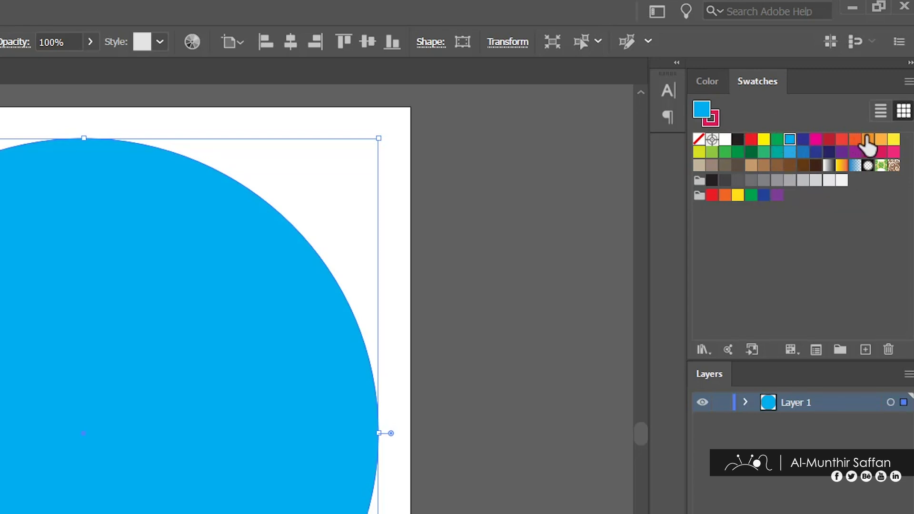
{"action": "left_click", "coordinate": [867, 139]}
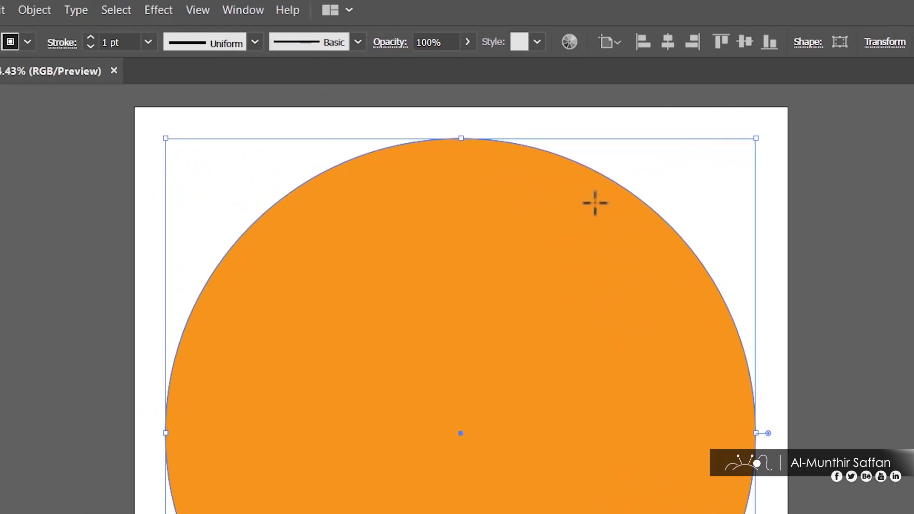
Set the circle's dark outline to 10 pt, leaving opacity at 100%
{"action": "left_click", "coordinate": [108, 43]}
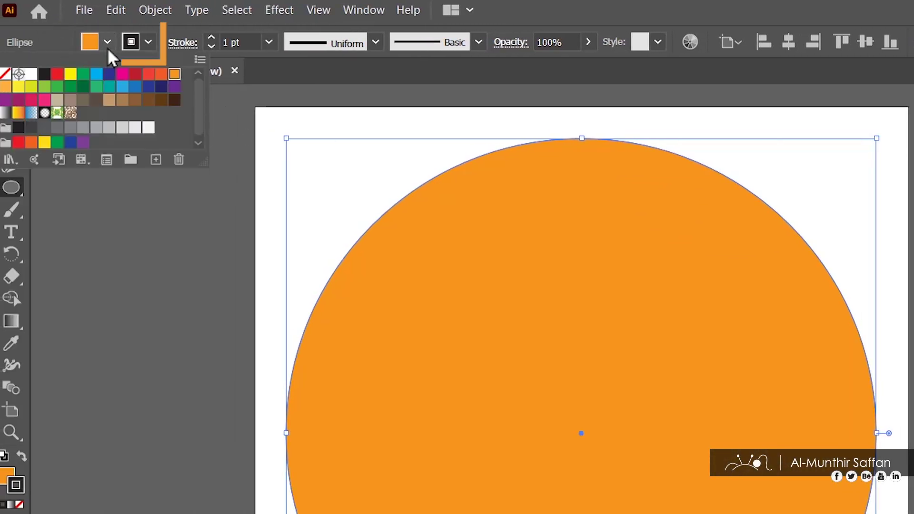
{"action": "left_click", "coordinate": [146, 43]}
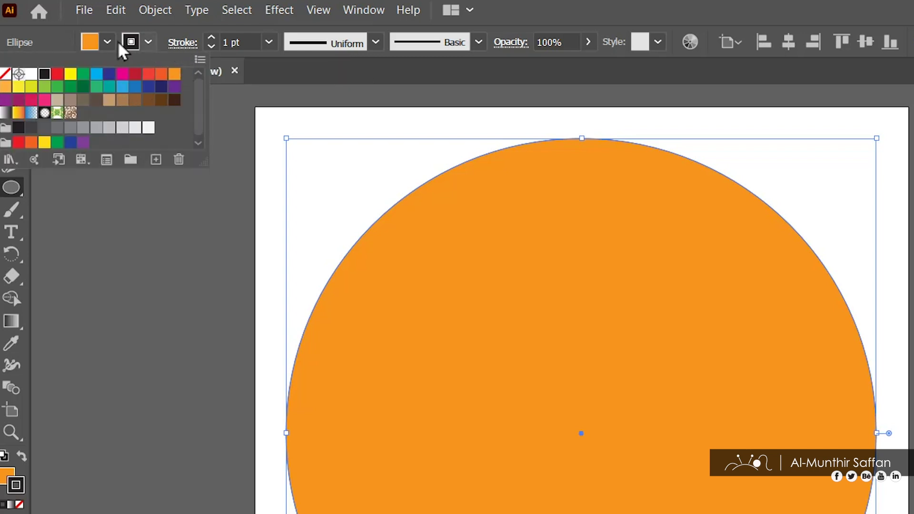
{"action": "left_click", "coordinate": [66, 40]}
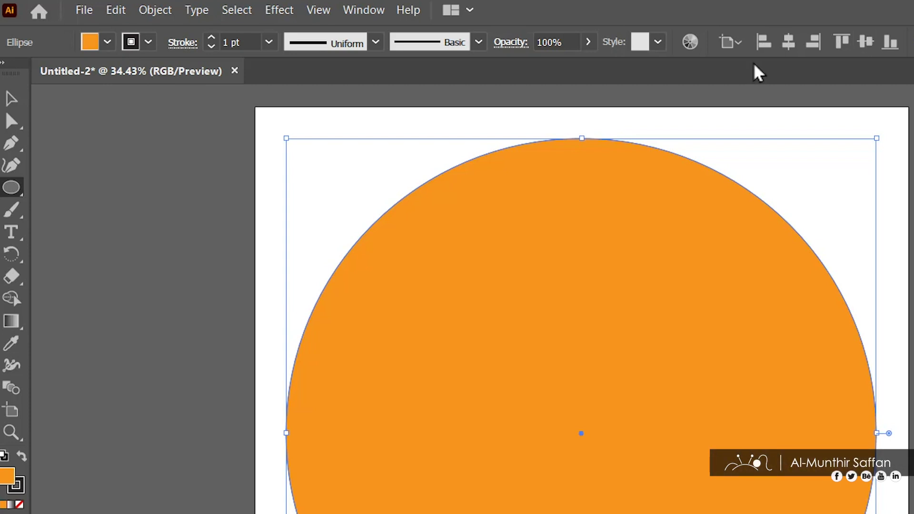
{"action": "left_click", "coordinate": [212, 38]}
{"action": "left_click", "coordinate": [212, 38]}
{"action": "left_click", "coordinate": [211, 38]}
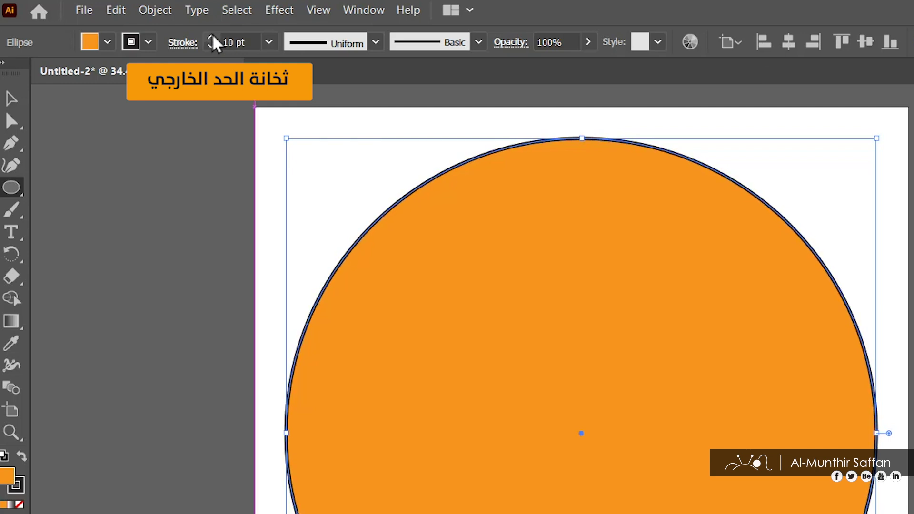
{"action": "left_click", "coordinate": [588, 42]}
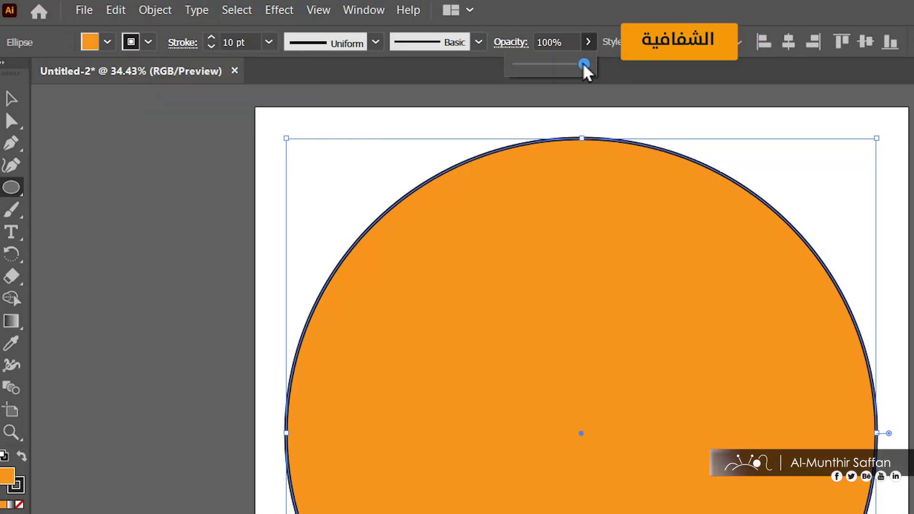
{"action": "left_click_drag", "start_coordinate": [588, 67], "coordinate": [529, 81]}
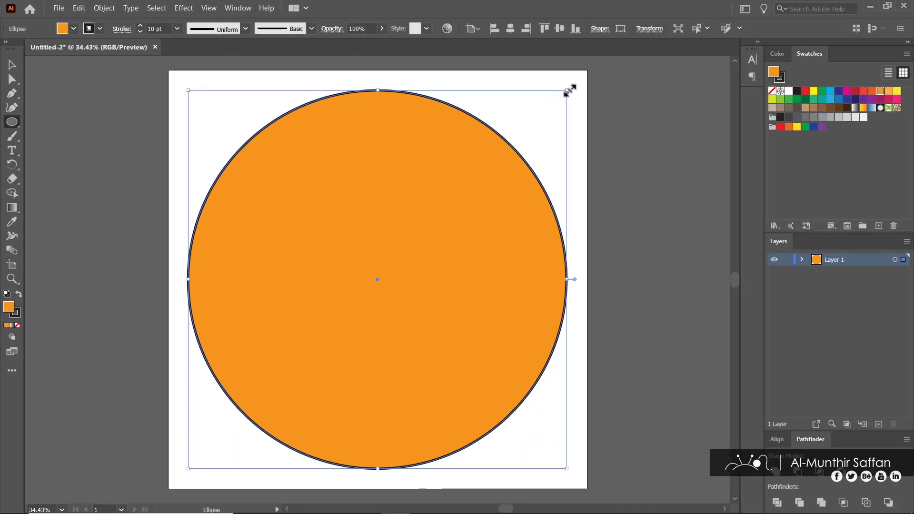
Resize the circle from its centre to nearly fill the artboard, undoing a trial rotation
{"action": "mouse_move", "coordinate": [570, 90]}
{"action": "left_mouse_down"}
{"action": "mouse_move", "coordinate": [495, 158]}
{"action": "mouse_move", "coordinate": [572, 81]}
{"action": "mouse_move", "coordinate": [547, 105]}
{"action": "left_mouse_up"}
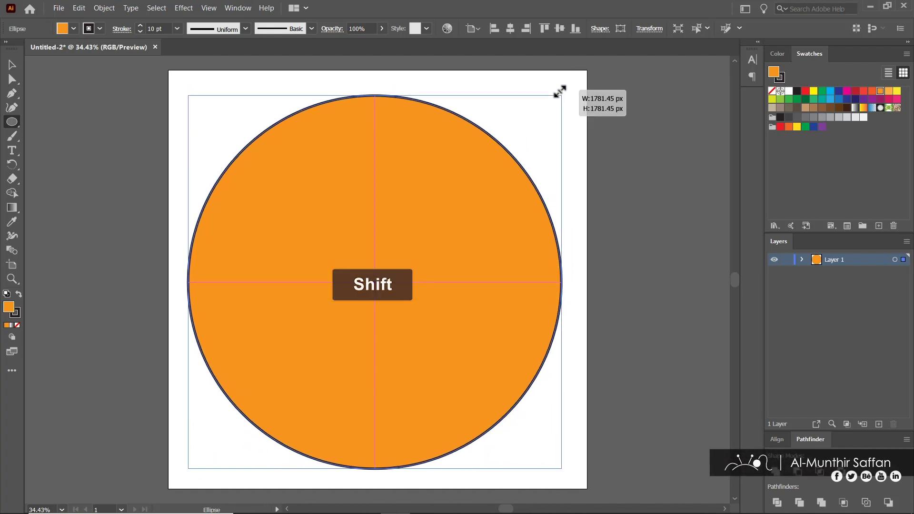
{"action": "left_click_drag", "start_coordinate": [572, 84], "coordinate": [573, 81]}
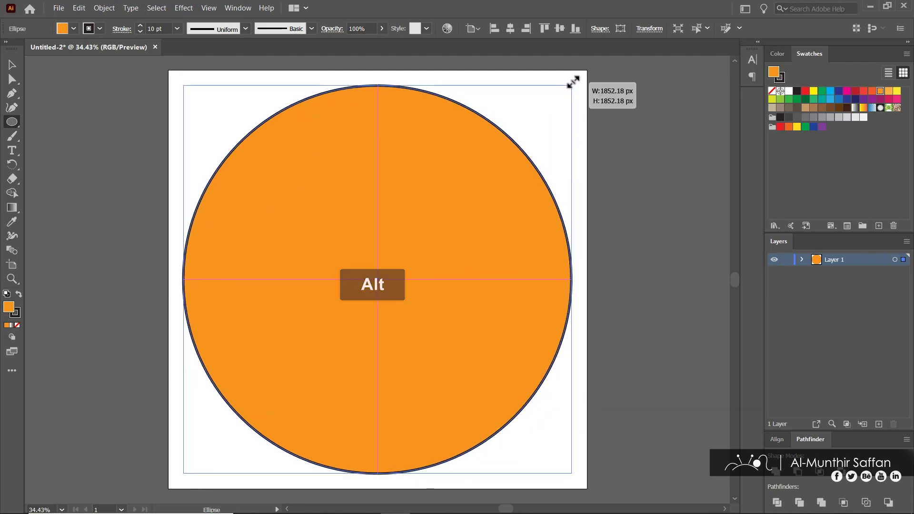
{"action": "left_click_drag", "start_coordinate": [573, 81], "coordinate": [568, 87]}
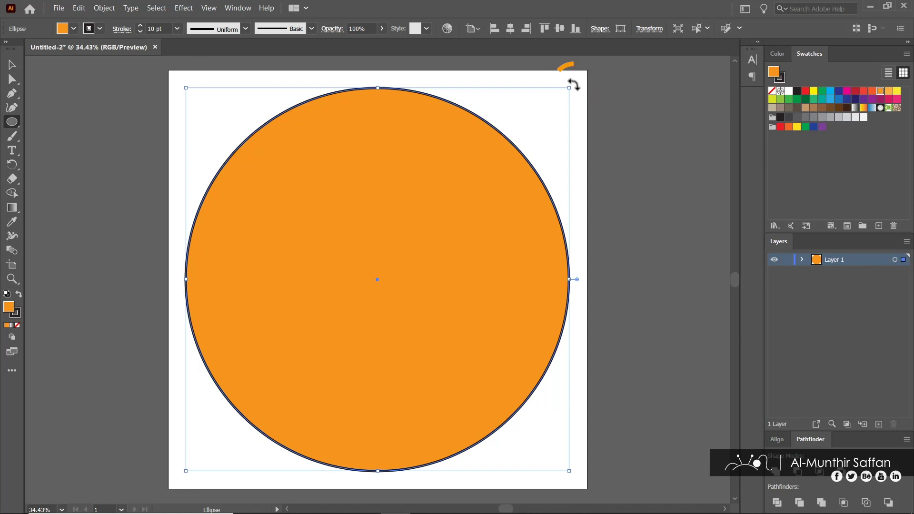
{"action": "left_click_drag", "start_coordinate": [573, 85], "coordinate": [593, 346]}
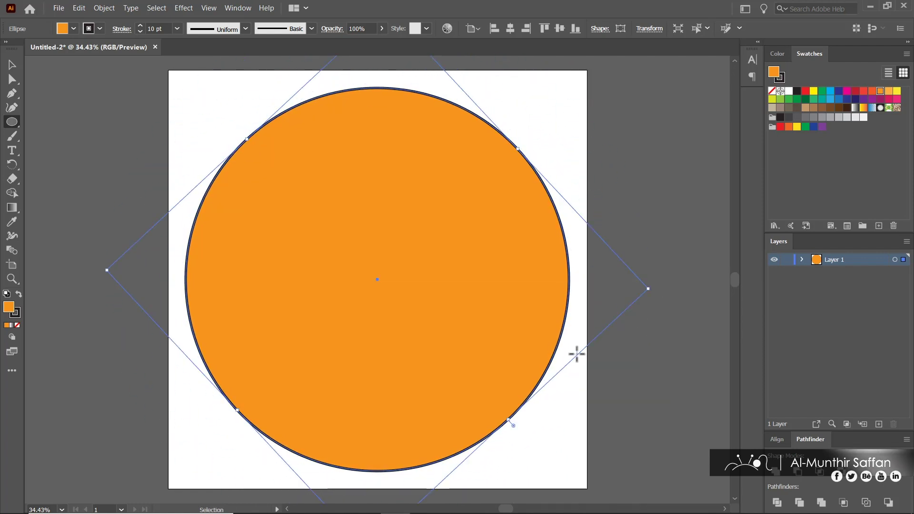
{"action": "key", "text": "ctrl+z"}
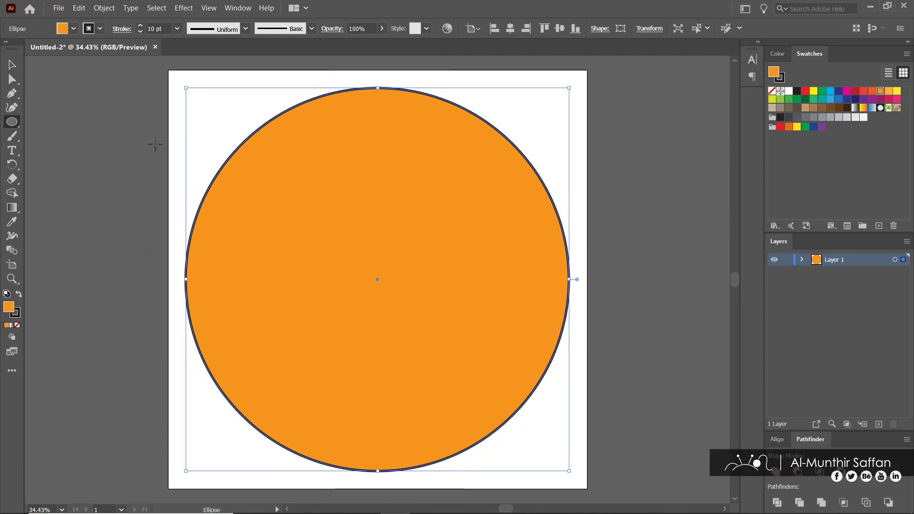
Draw a square out from the circle's centre and fill it yellow-green
{"action": "left_click", "coordinate": [12, 127]}
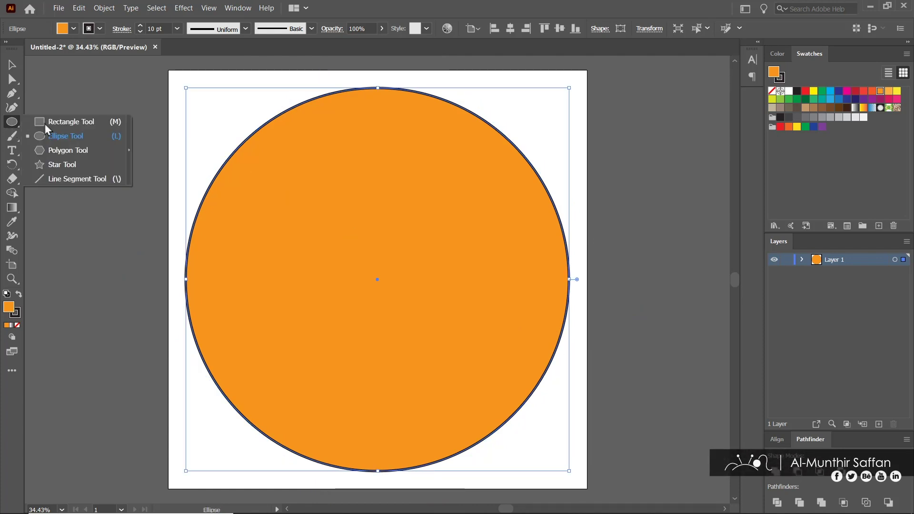
{"action": "left_click", "coordinate": [92, 123]}
{"action": "key", "text": "ctrl+shift+a"}
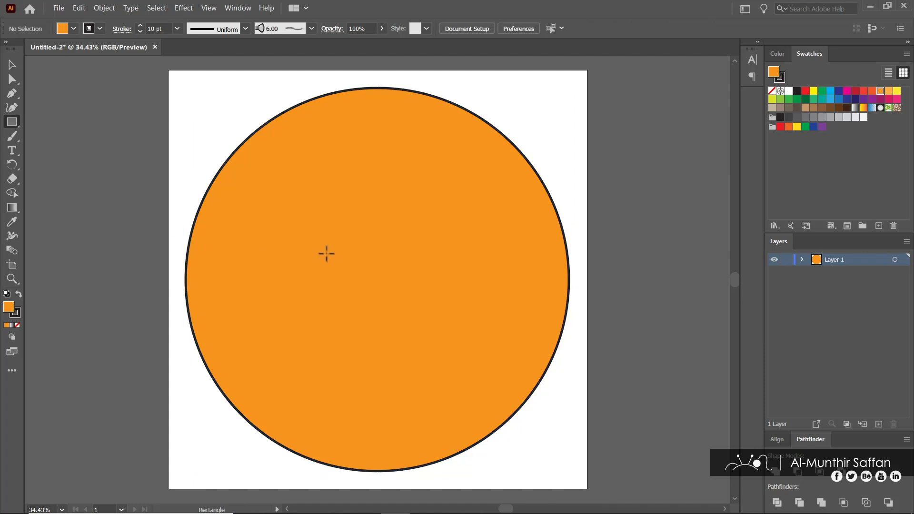
{"action": "mouse_move", "coordinate": [377, 279]}
{"action": "left_mouse_down"}
{"action": "mouse_move", "coordinate": [408, 339]}
{"action": "mouse_move", "coordinate": [503, 405]}
{"action": "left_mouse_up"}
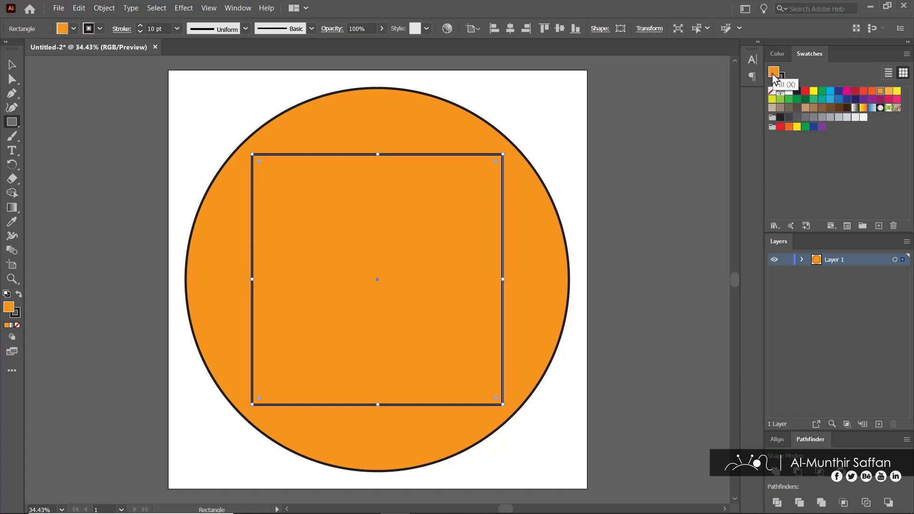
{"action": "left_click", "coordinate": [772, 99]}
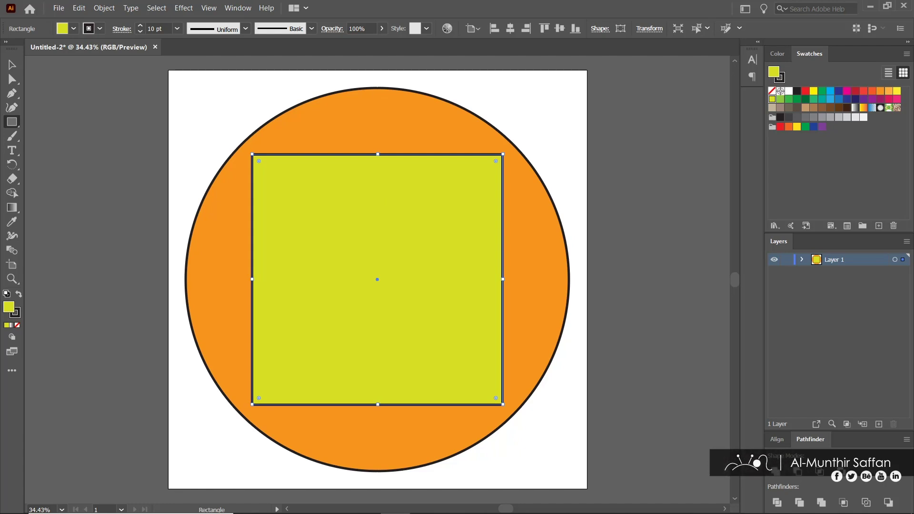
{"action": "scroll", "coordinate": [252, 162], "scroll_direction": "up", "scroll_amount": 2}
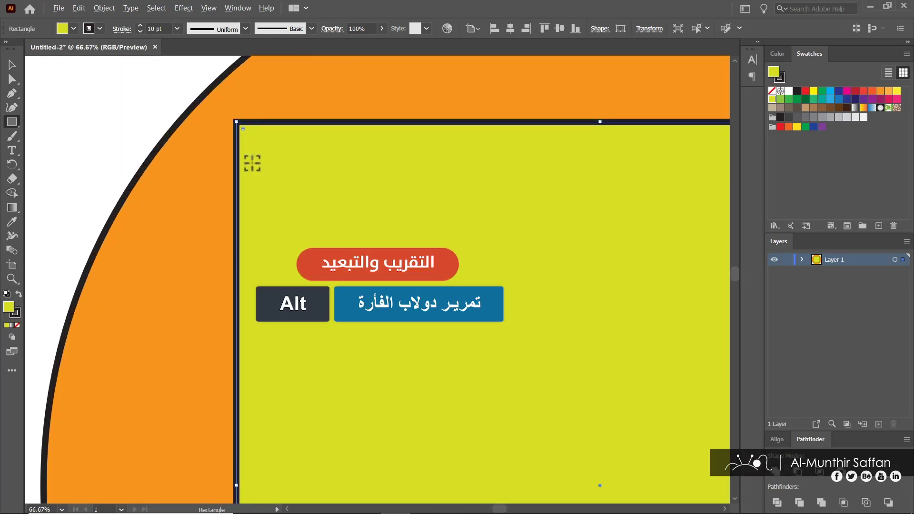
{"action": "scroll", "coordinate": [252, 163], "scroll_direction": "up", "scroll_amount": 3}
{"action": "scroll", "coordinate": [209, 83], "scroll_direction": "up", "scroll_amount": 2}
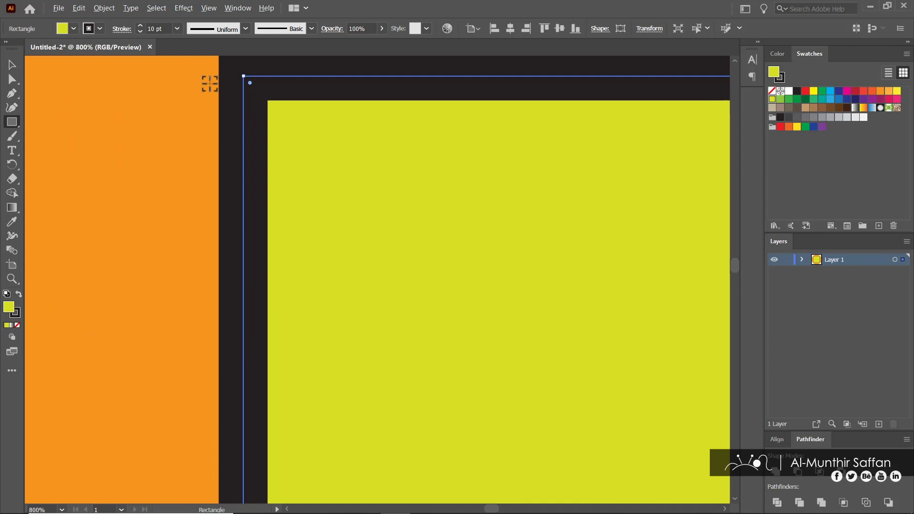
{"action": "scroll", "coordinate": [209, 83], "scroll_direction": "down", "scroll_amount": 3}
{"action": "scroll", "coordinate": [373, 267], "scroll_direction": "down", "scroll_amount": 3}
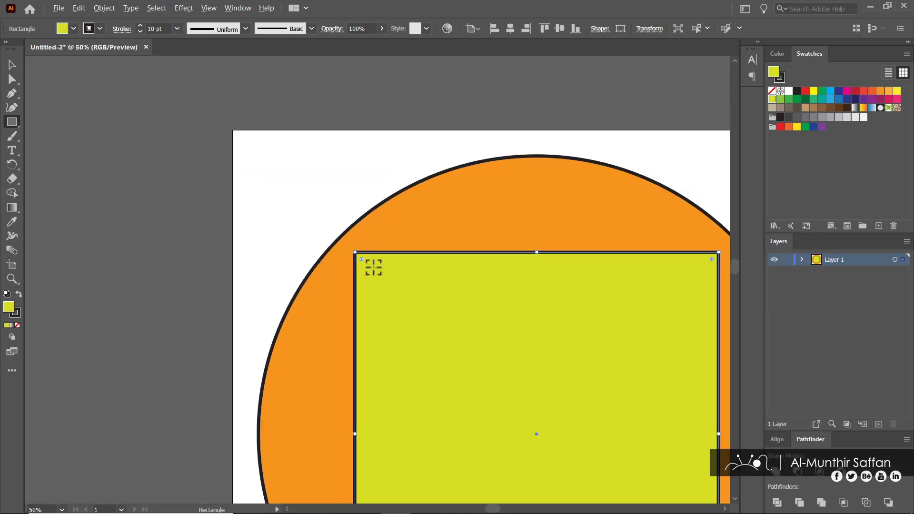
{"action": "scroll", "coordinate": [373, 267], "scroll_direction": "down", "scroll_amount": 1}
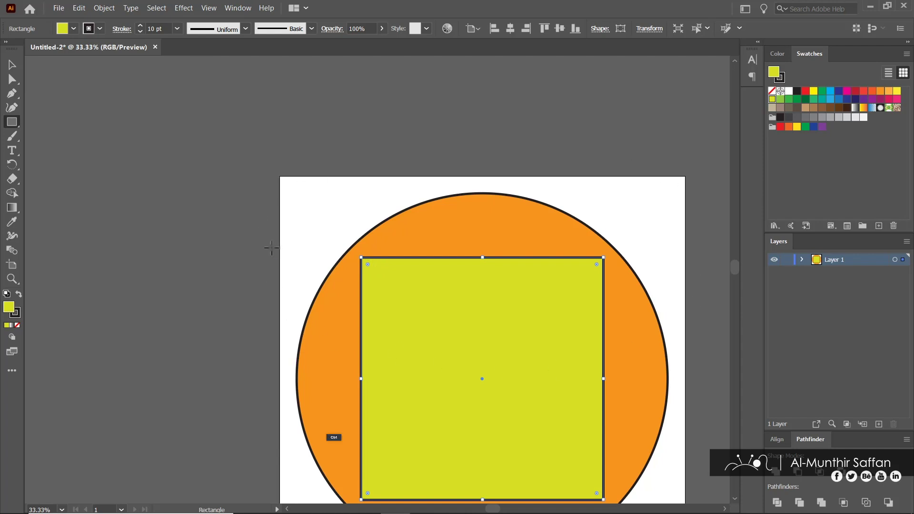
{"action": "key", "text": "ctrl+0"}
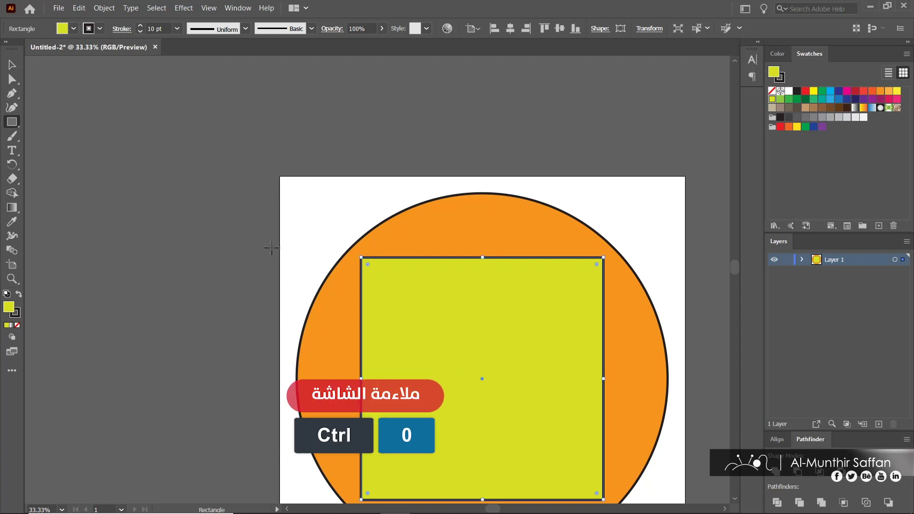
Round all four square corners evenly to about 92 px, undoing a single-corner attempt
{"action": "key", "text": "ctrl+0"}
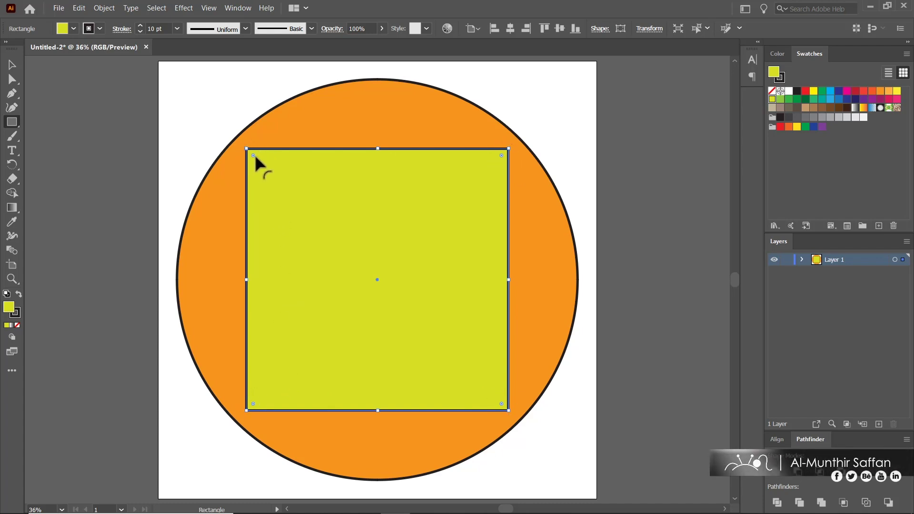
{"action": "mouse_move", "coordinate": [253, 154]}
{"action": "left_mouse_down"}
{"action": "mouse_move", "coordinate": [283, 192]}
{"action": "mouse_move", "coordinate": [247, 164]}
{"action": "left_mouse_up"}
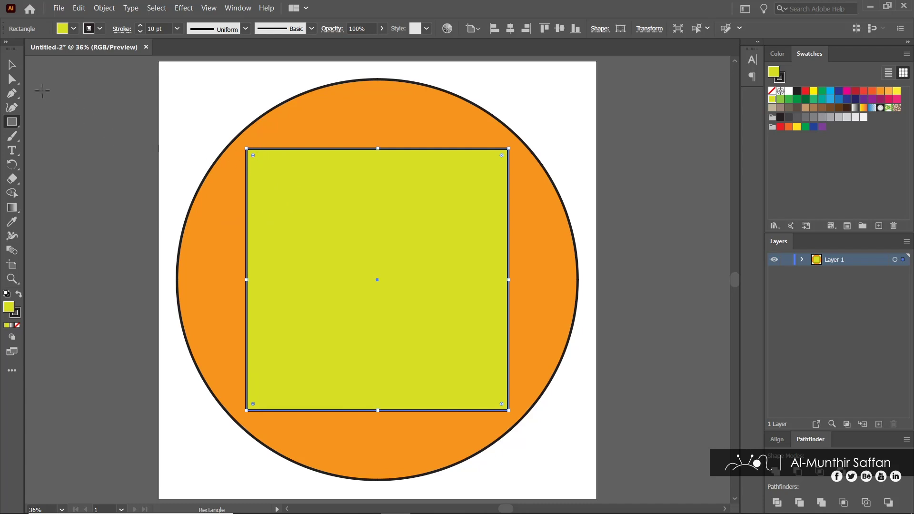
{"action": "left_click", "coordinate": [12, 79]}
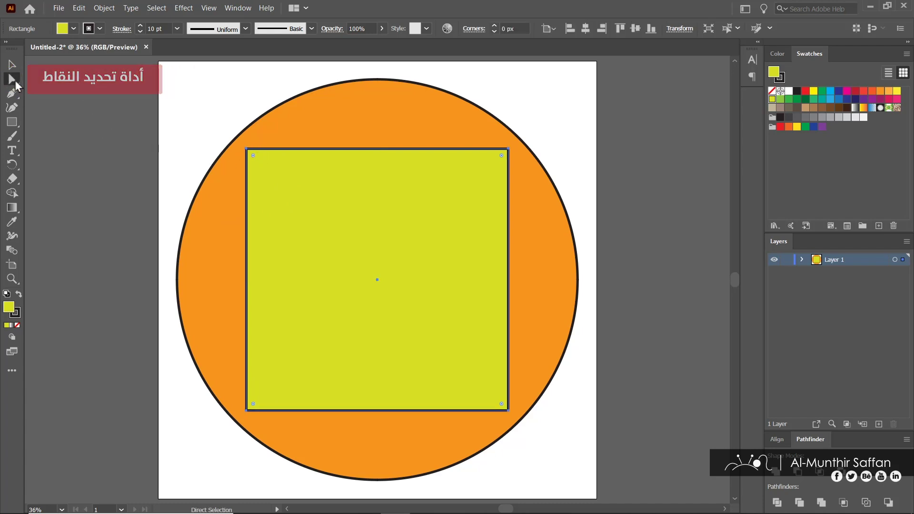
{"action": "left_click", "coordinate": [246, 149]}
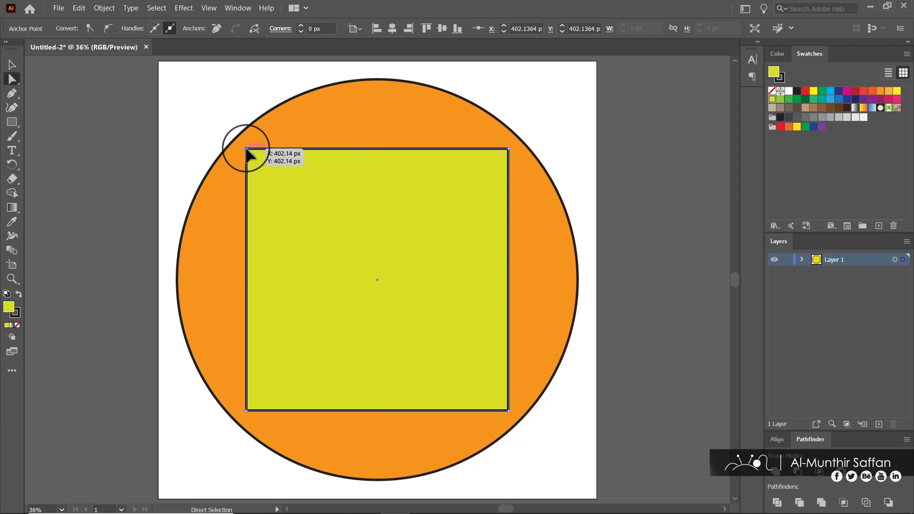
{"action": "left_click_drag", "start_coordinate": [252, 156], "coordinate": [357, 266]}
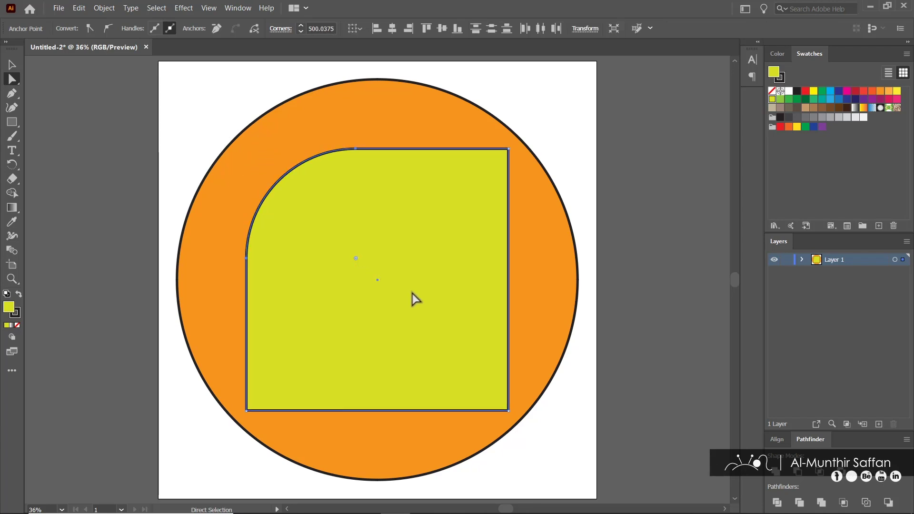
{"action": "key", "text": "ctrl+z"}
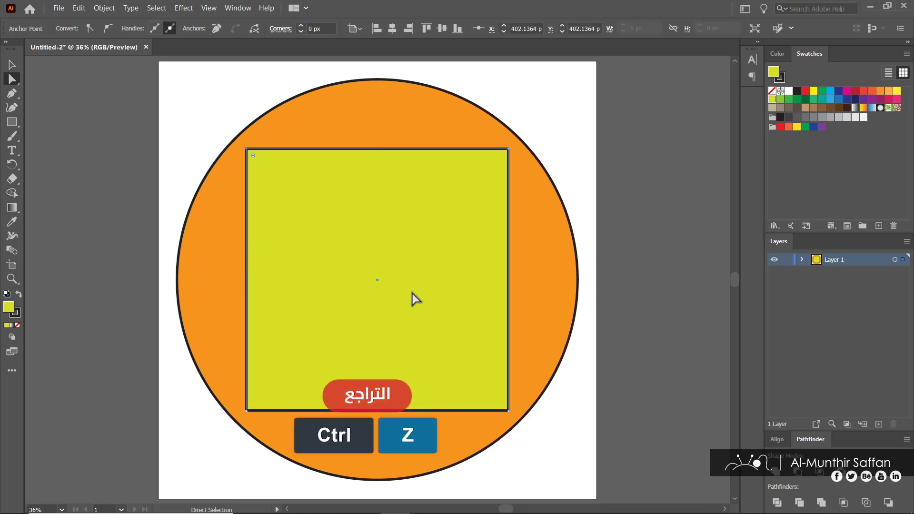
{"action": "left_click", "coordinate": [405, 241]}
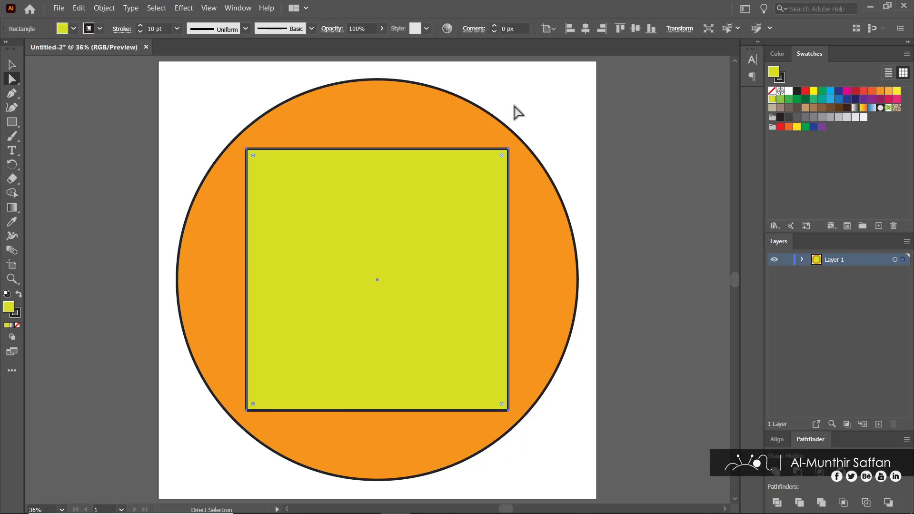
{"action": "left_click_drag", "start_coordinate": [253, 156], "coordinate": [267, 169]}
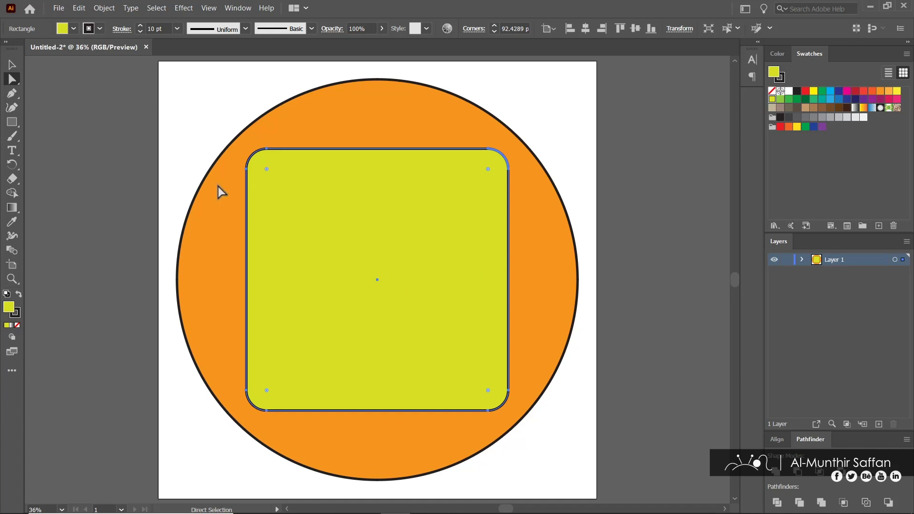
{"action": "left_click_drag", "start_coordinate": [16, 124], "coordinate": [79, 153]}
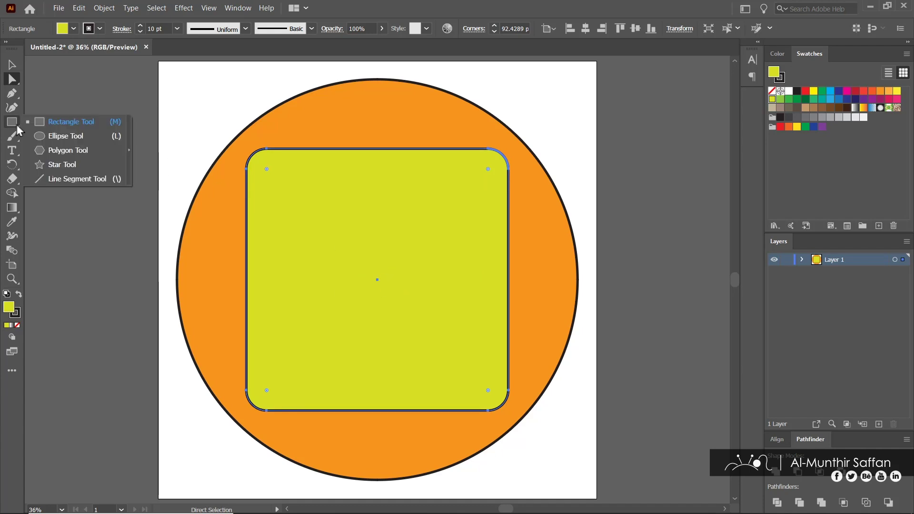
Draw an eight-sided polygon from the circle's centre, nearly filling the square
{"action": "left_click", "coordinate": [78, 150]}
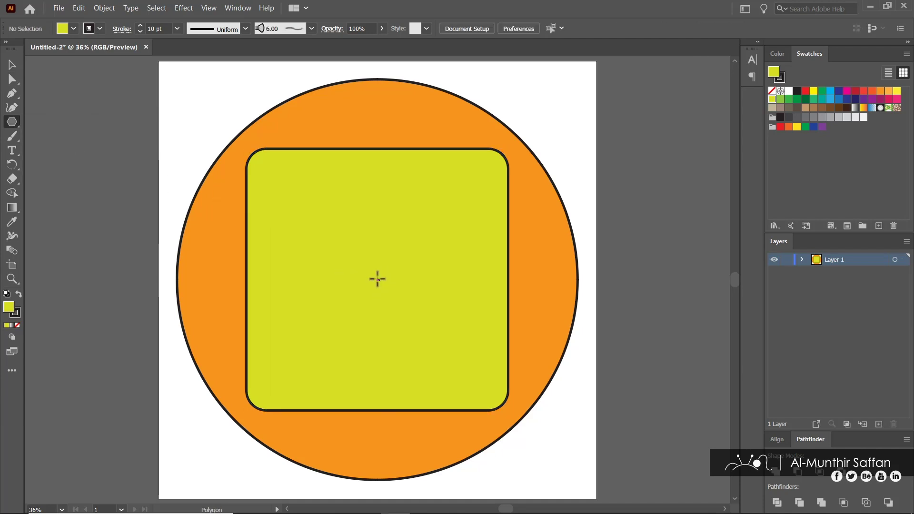
{"action": "mouse_move", "coordinate": [377, 279]}
{"action": "left_mouse_down"}
{"action": "mouse_move", "coordinate": [477, 372]}
{"action": "mouse_move", "coordinate": [462, 351]}
{"action": "left_mouse_up"}
{"action": "key", "text": "Up"}
{"action": "key", "text": "Up"}
{"action": "key", "text": "Up"}
{"action": "key", "text": "Up"}
{"action": "key", "text": "Up"}
{"action": "key", "text": "Up"}
{"action": "key", "text": "Down"}
{"action": "key", "text": "Down"}
{"action": "key", "text": "Down"}
{"action": "key", "text": "Down"}
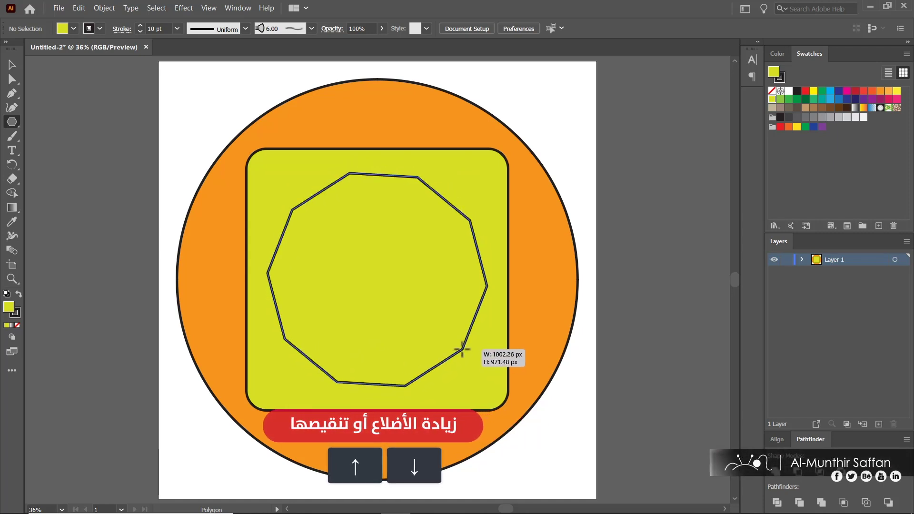
{"action": "key", "text": "Down"}
{"action": "key", "text": "Down"}
{"action": "key", "text": "Down"}
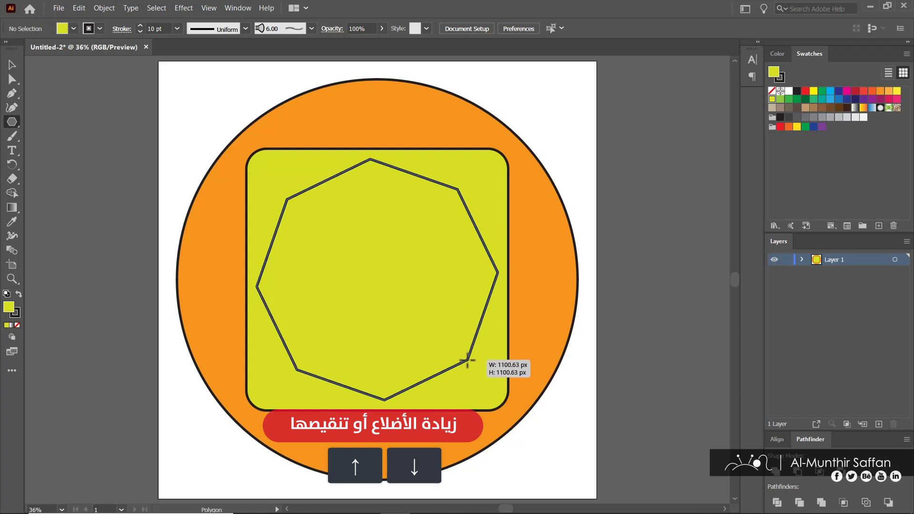
{"action": "left_click_drag", "start_coordinate": [461, 350], "coordinate": [461, 360]}
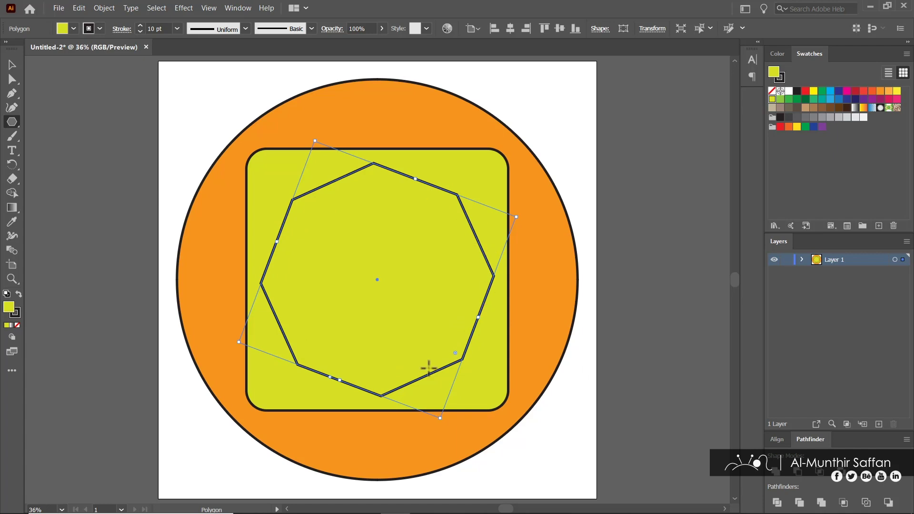
Round the octagon's corners and fill it red-orange
{"action": "left_click", "coordinate": [455, 355]}
{"action": "left_click_drag", "start_coordinate": [455, 355], "coordinate": [448, 346]}
{"action": "left_click", "coordinate": [774, 74]}
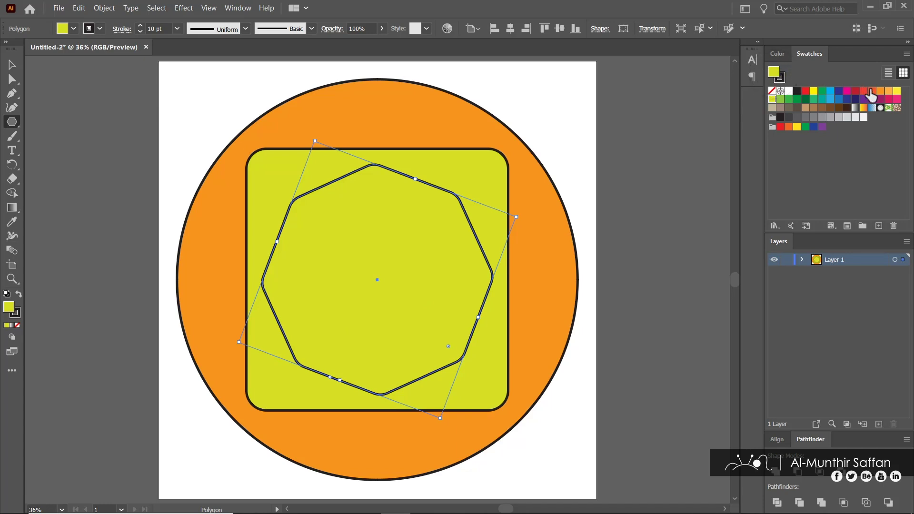
{"action": "left_click", "coordinate": [871, 92]}
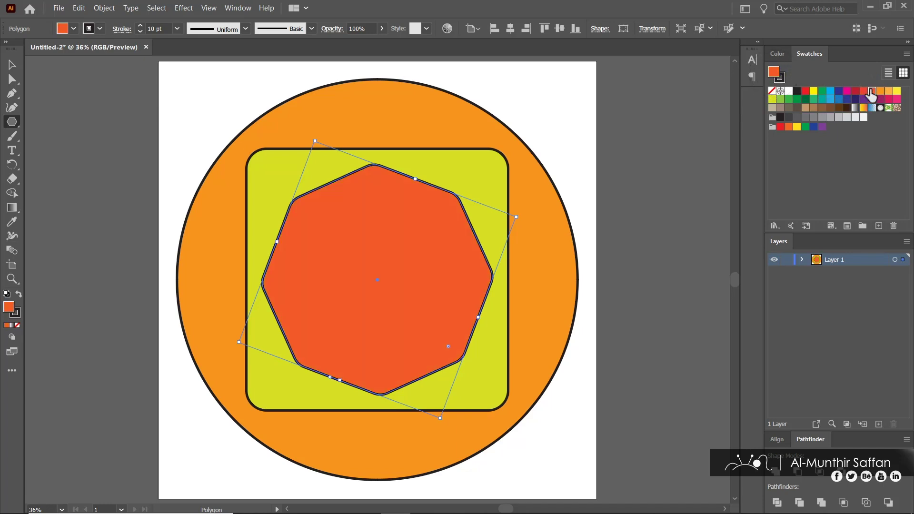
{"action": "left_click", "coordinate": [10, 123]}
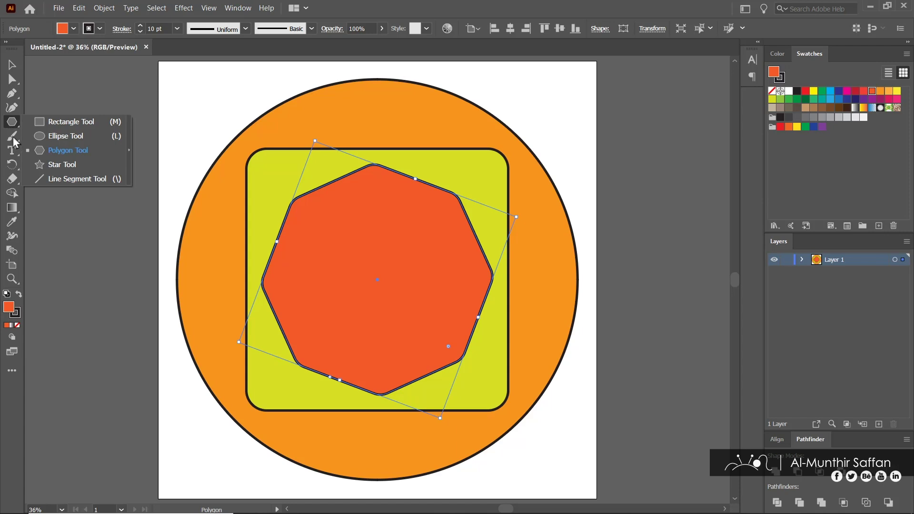
Draw a five-pointed star out from the octagon's centre
{"action": "left_click", "coordinate": [61, 164]}
{"action": "left_click_drag", "start_coordinate": [376, 281], "coordinate": [458, 387]}
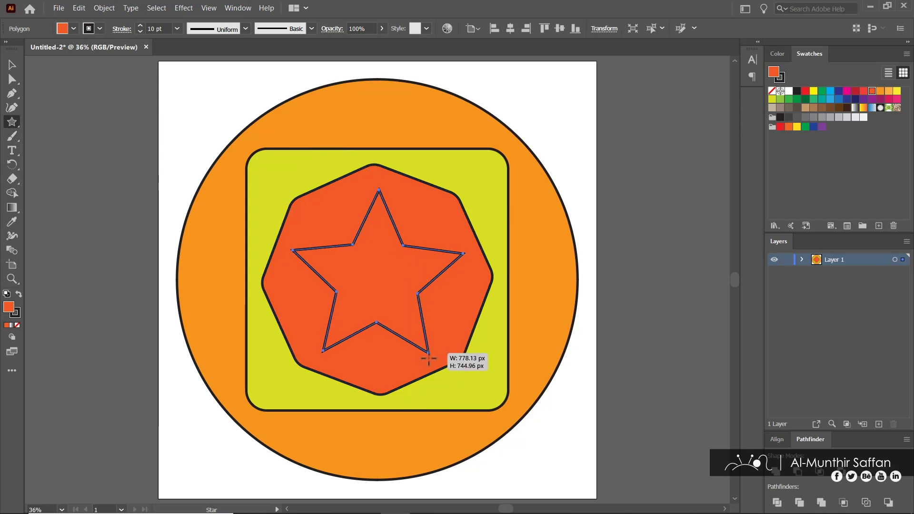
{"action": "key", "text": "Up"}
{"action": "key", "text": "Up"}
{"action": "key", "text": "Up"}
{"action": "key", "text": "Up"}
{"action": "key", "text": "Up"}
{"action": "key", "text": "Up"}
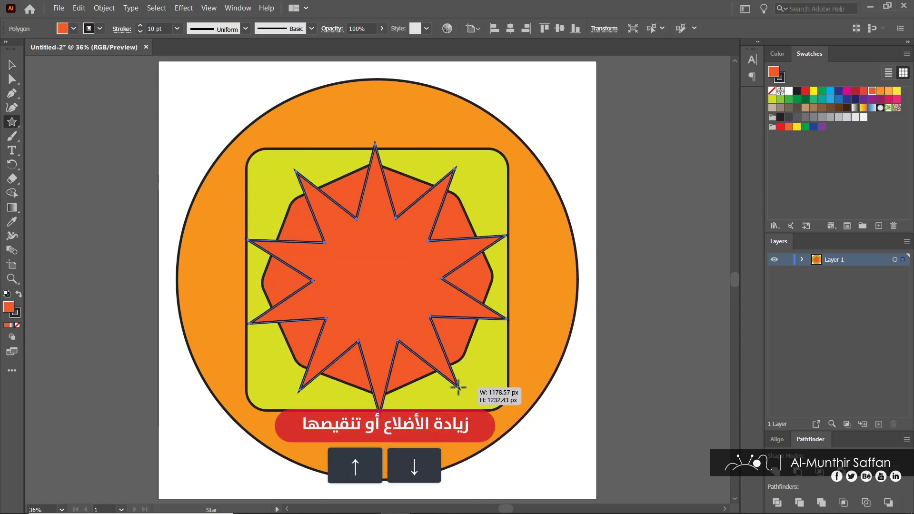
{"action": "key", "text": "Up"}
{"action": "key", "text": "Up"}
{"action": "key", "text": "Up"}
{"action": "key", "text": "Down"}
{"action": "key", "text": "Down"}
{"action": "key", "text": "Down"}
{"action": "key", "text": "Down"}
{"action": "key", "text": "Down"}
{"action": "key", "text": "Down"}
{"action": "key", "text": "Down"}
{"action": "key", "text": "Down"}
{"action": "key", "text": "Down"}
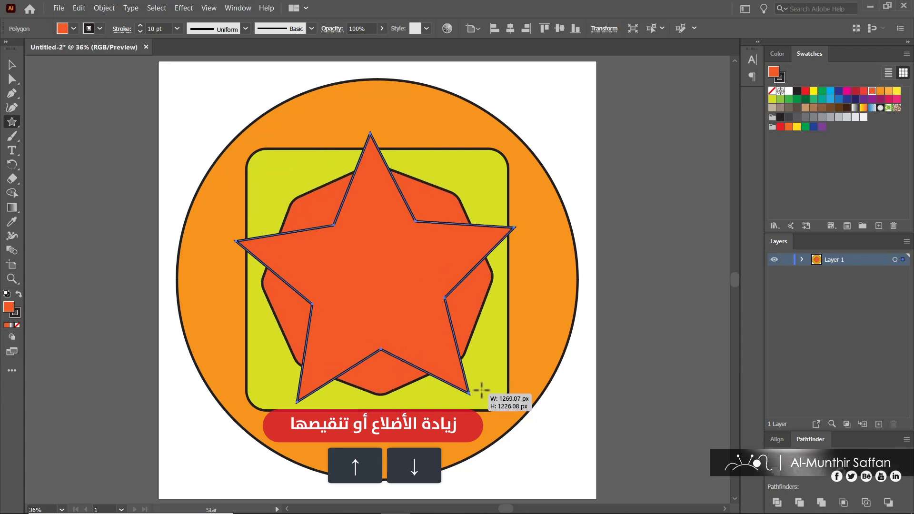
{"action": "mouse_move", "coordinate": [458, 388]}
{"action": "left_mouse_down"}
{"action": "mouse_move", "coordinate": [382, 332]}
{"action": "mouse_move", "coordinate": [472, 410]}
{"action": "left_mouse_up"}
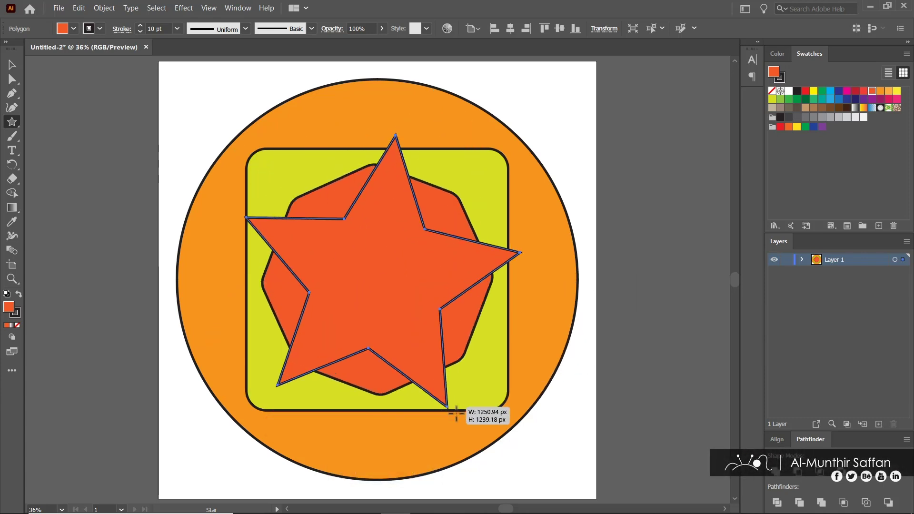
{"action": "key", "text": "ctrl"}
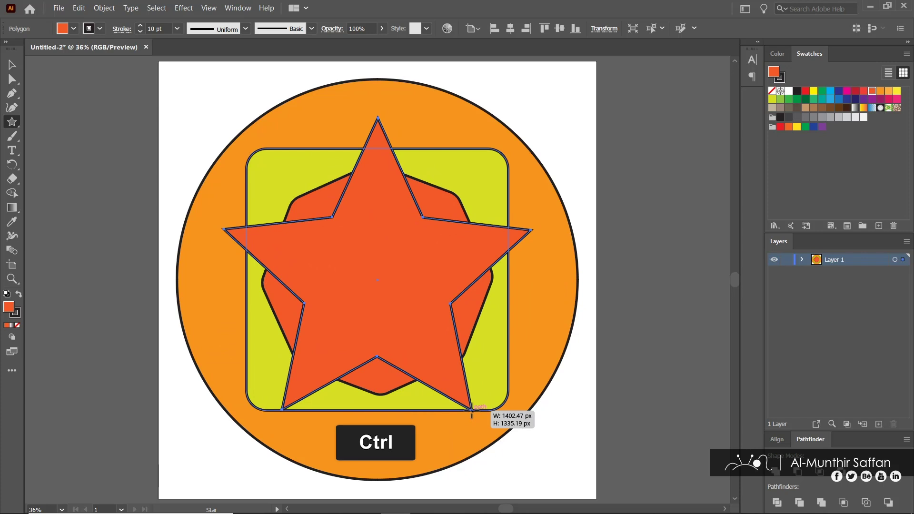
{"action": "mouse_move", "coordinate": [471, 409]}
{"action": "left_mouse_down"}
{"action": "mouse_move", "coordinate": [395, 328]}
{"action": "mouse_move", "coordinate": [475, 399]}
{"action": "mouse_move", "coordinate": [486, 448]}
{"action": "mouse_move", "coordinate": [418, 351]}
{"action": "mouse_move", "coordinate": [408, 326]}
{"action": "mouse_move", "coordinate": [453, 379]}
{"action": "mouse_move", "coordinate": [418, 296]}
{"action": "mouse_move", "coordinate": [481, 422]}
{"action": "left_mouse_up"}
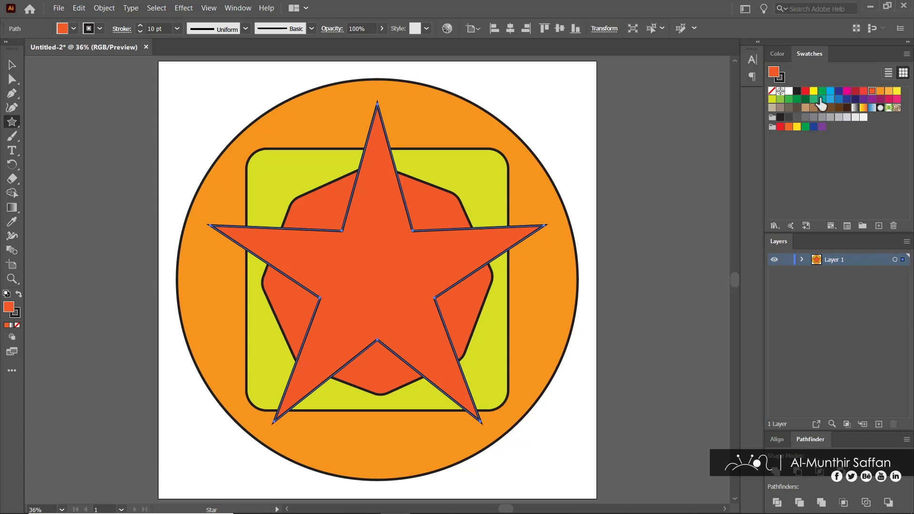
Fill the star teal and slightly round all its points
{"action": "left_click", "coordinate": [822, 99]}
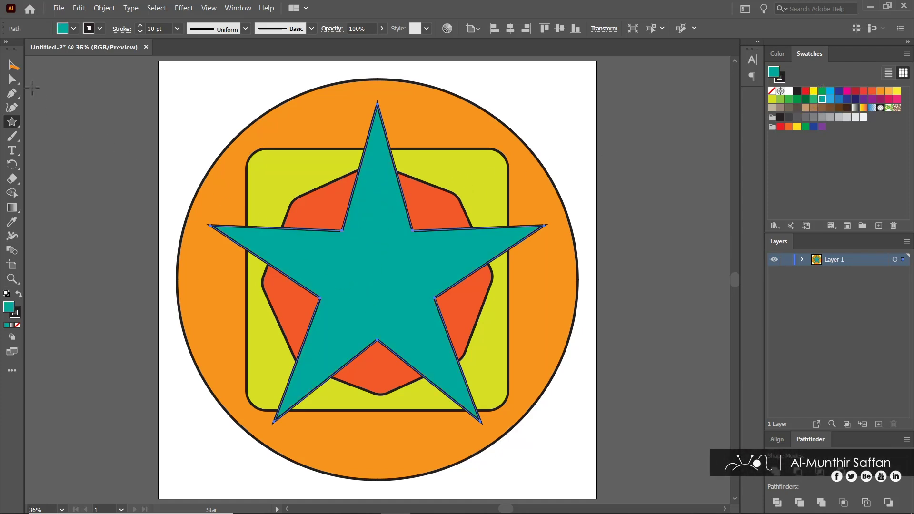
{"action": "left_click", "coordinate": [12, 80]}
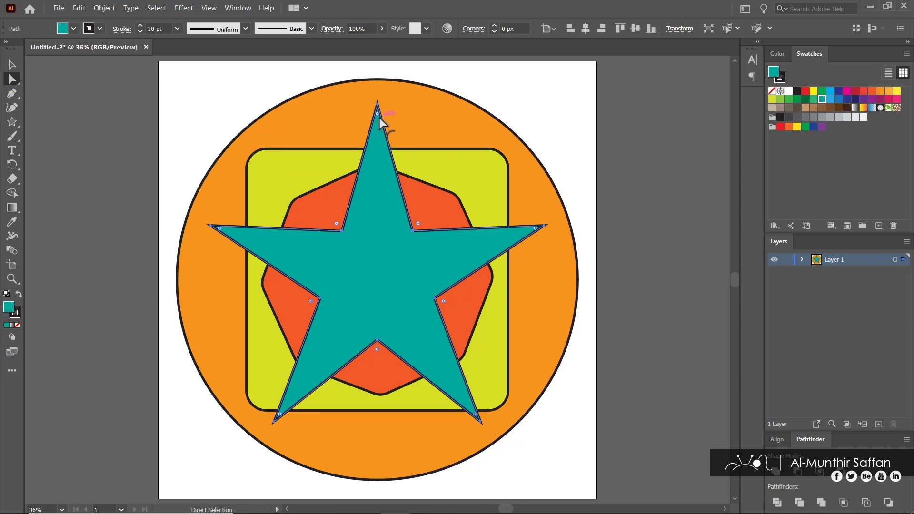
{"action": "left_click_drag", "start_coordinate": [379, 118], "coordinate": [379, 124]}
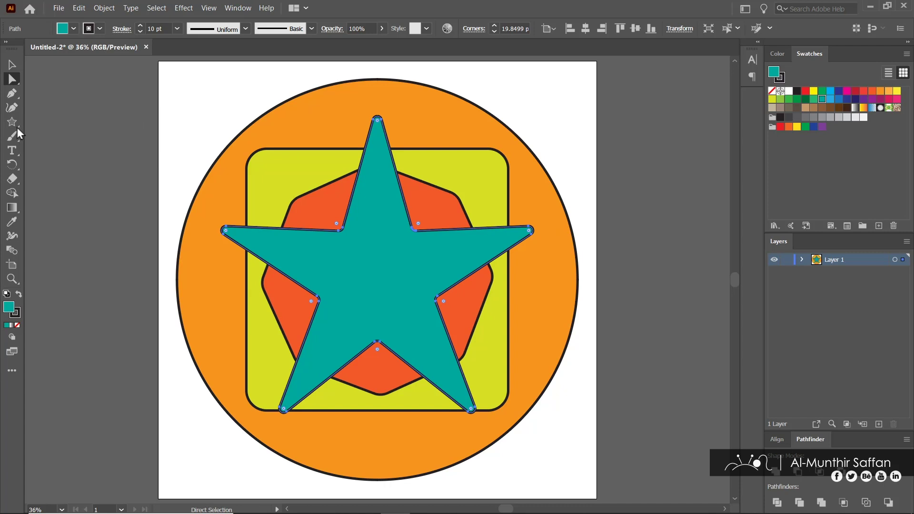
{"action": "left_click_drag", "start_coordinate": [16, 127], "coordinate": [62, 176]}
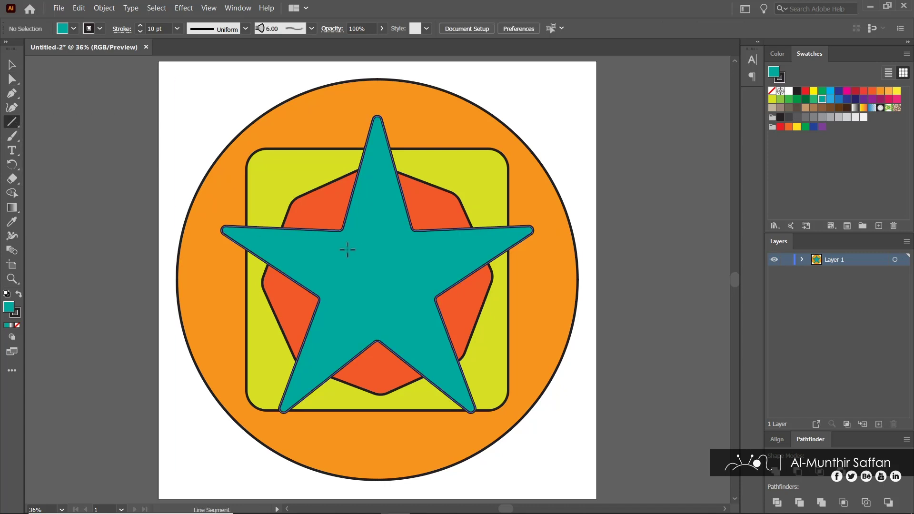
Draw a short horizontal line across the middle of the teal star
{"action": "left_click_drag", "start_coordinate": [342, 250], "coordinate": [410, 252]}
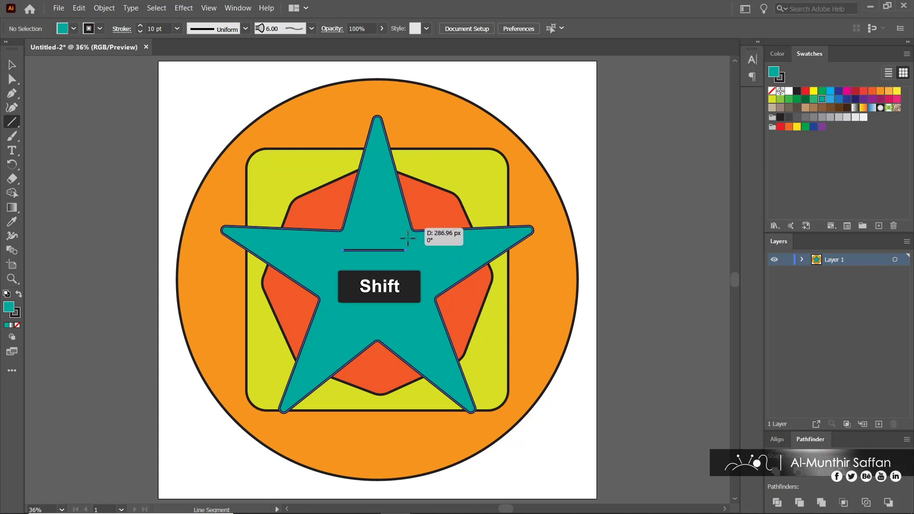
{"action": "left_click_drag", "start_coordinate": [411, 251], "coordinate": [407, 249]}
{"action": "scroll", "coordinate": [418, 278], "scroll_direction": "up", "scroll_amount": 1, "text": "alt"}
{"action": "scroll", "coordinate": [433, 285], "scroll_direction": "up", "scroll_amount": 1, "text": "alt"}
{"action": "scroll", "coordinate": [457, 295], "scroll_direction": "up", "scroll_amount": 2, "text": "alt"}
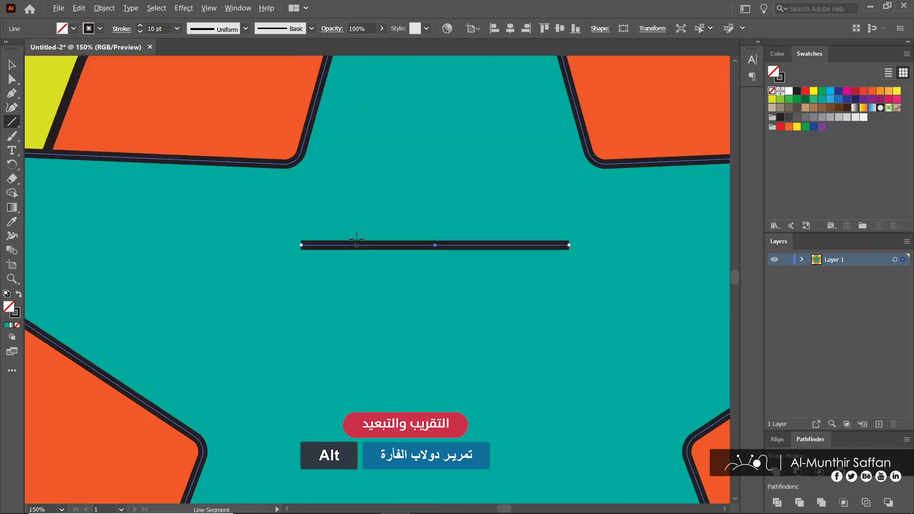
{"action": "scroll", "coordinate": [479, 306], "scroll_direction": "up", "scroll_amount": 1, "text": "alt"}
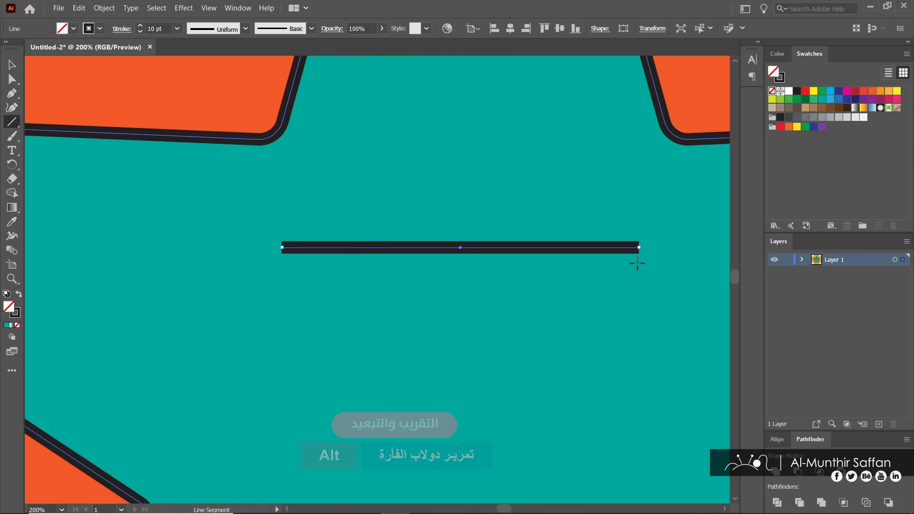
Give the line projecting (square) end caps in the Stroke settings
{"action": "left_click", "coordinate": [122, 30]}
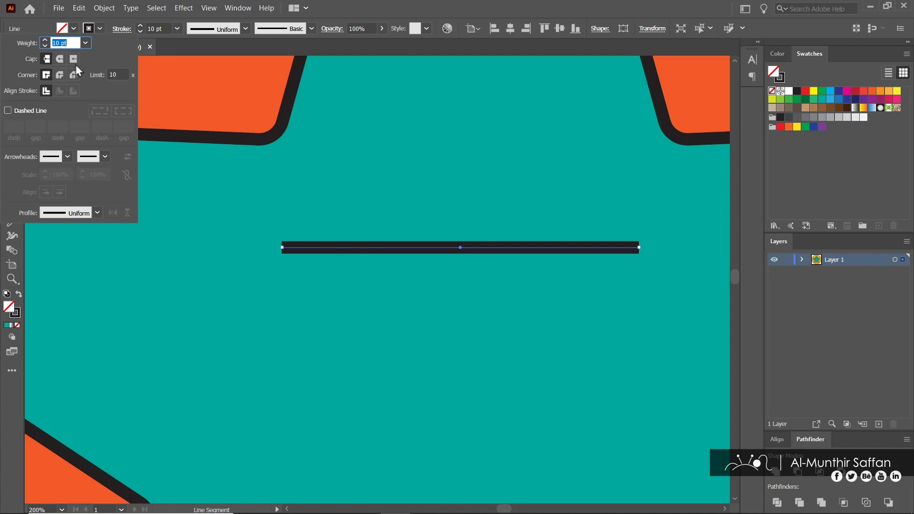
{"action": "left_click", "coordinate": [61, 64]}
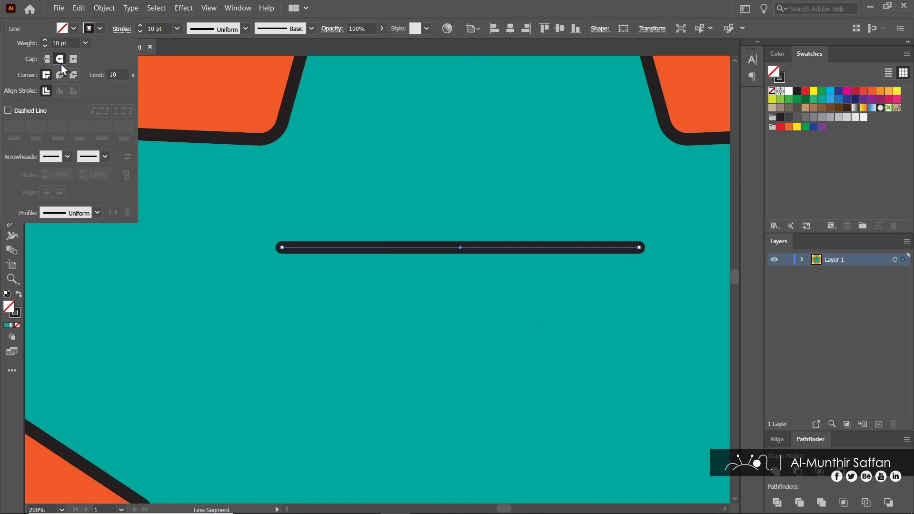
{"action": "left_click", "coordinate": [74, 59]}
Duplicate the line downward into five evenly spaced stacked lines, then deselect them
{"action": "key", "text": "ctrl+0"}
{"action": "left_click", "coordinate": [12, 65]}
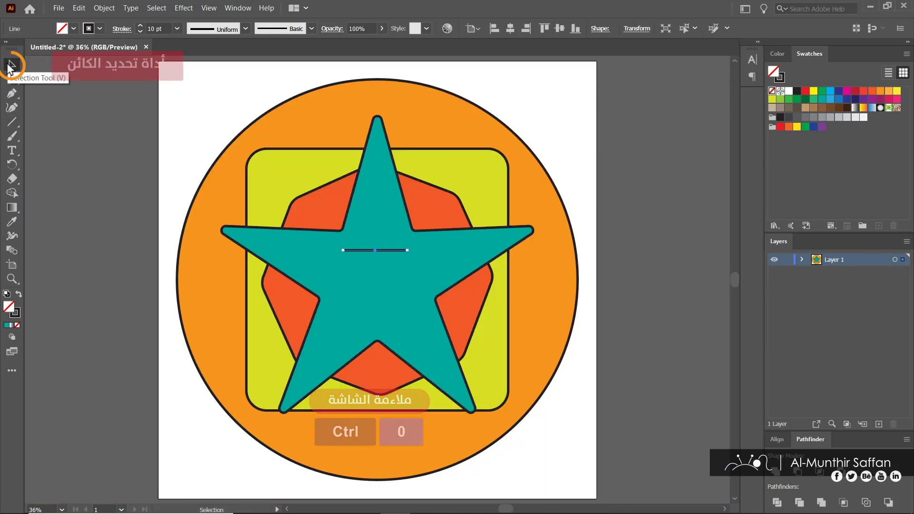
{"action": "left_click_drag", "start_coordinate": [388, 251], "coordinate": [392, 265]}
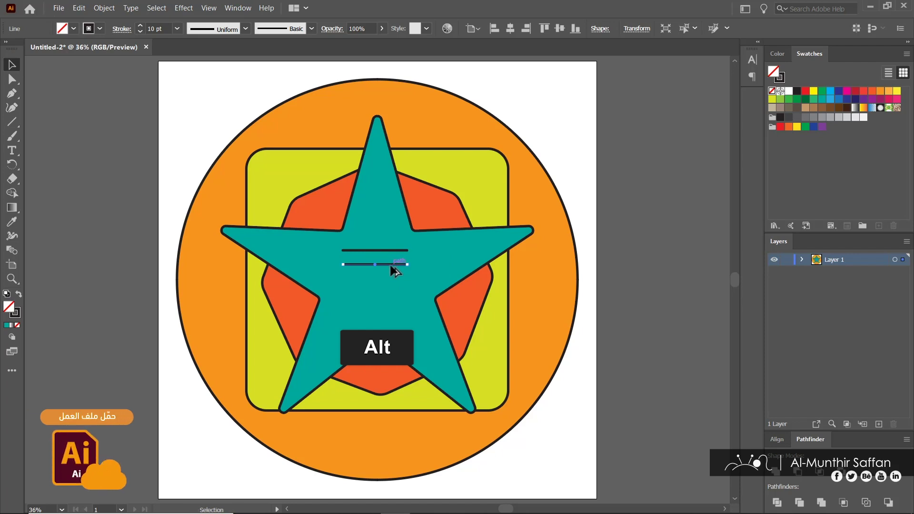
{"action": "left_click_drag", "start_coordinate": [395, 270], "coordinate": [395, 307]}
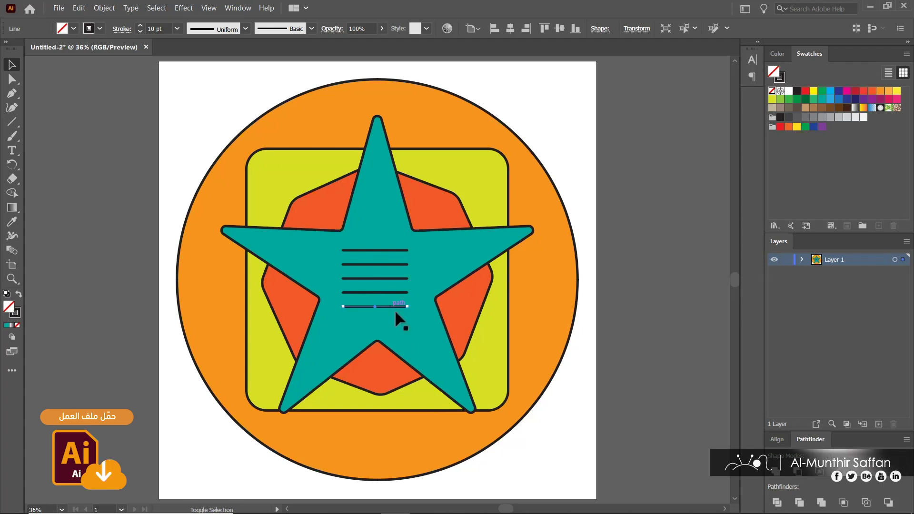
{"action": "key", "text": "ctrl+shift+a"}
{"action": "key", "text": "n"}
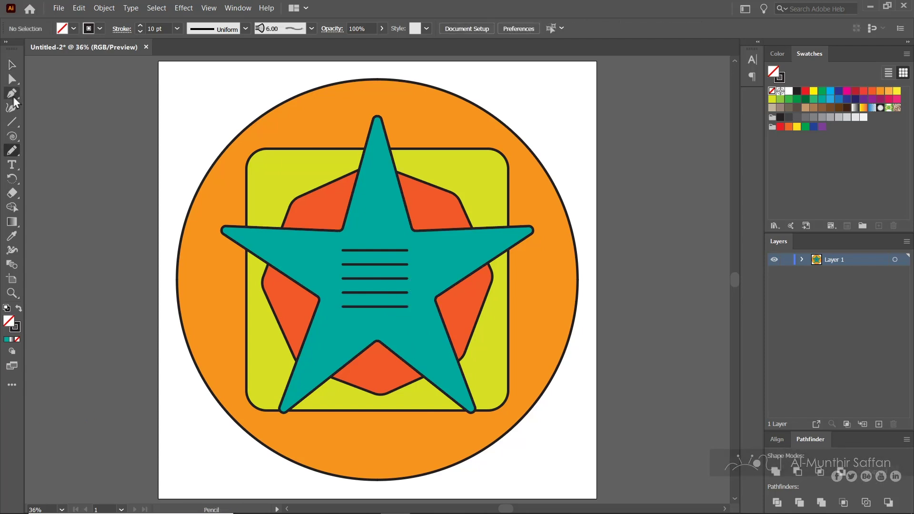